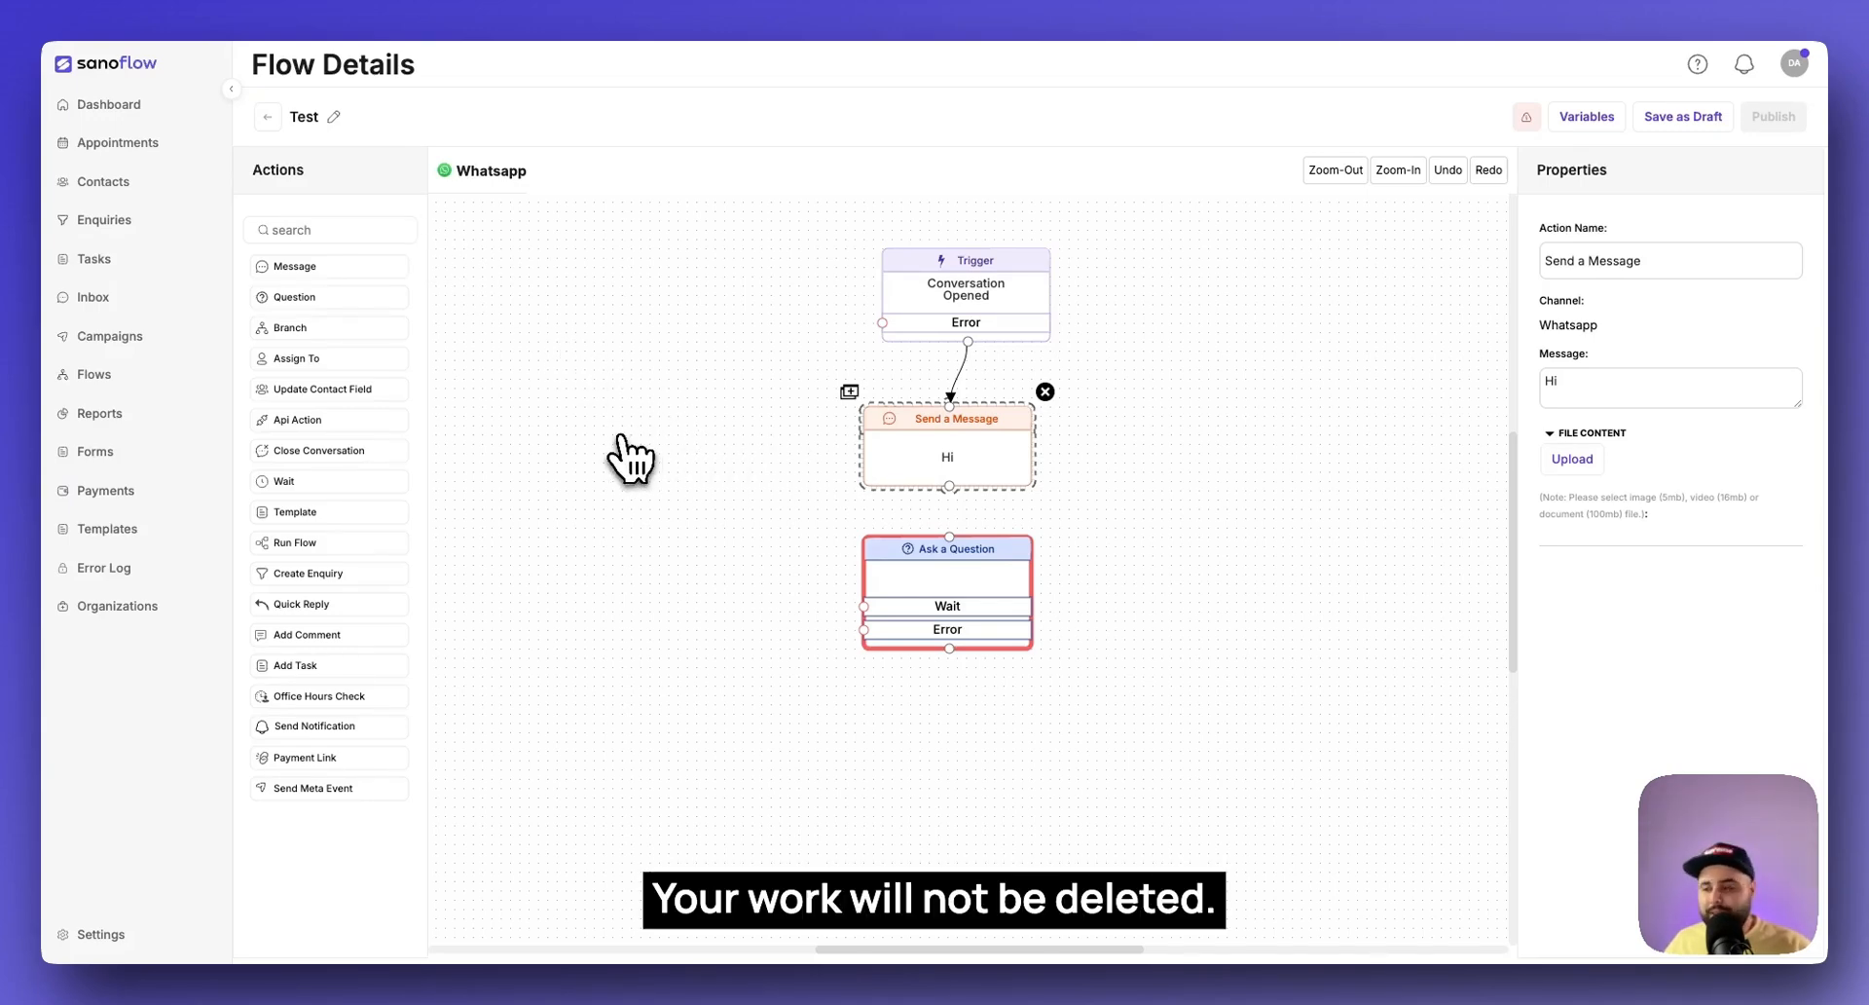
# Step: Enter "Hi" as the question text of the Ask a Question block
pyautogui.click(929, 574)
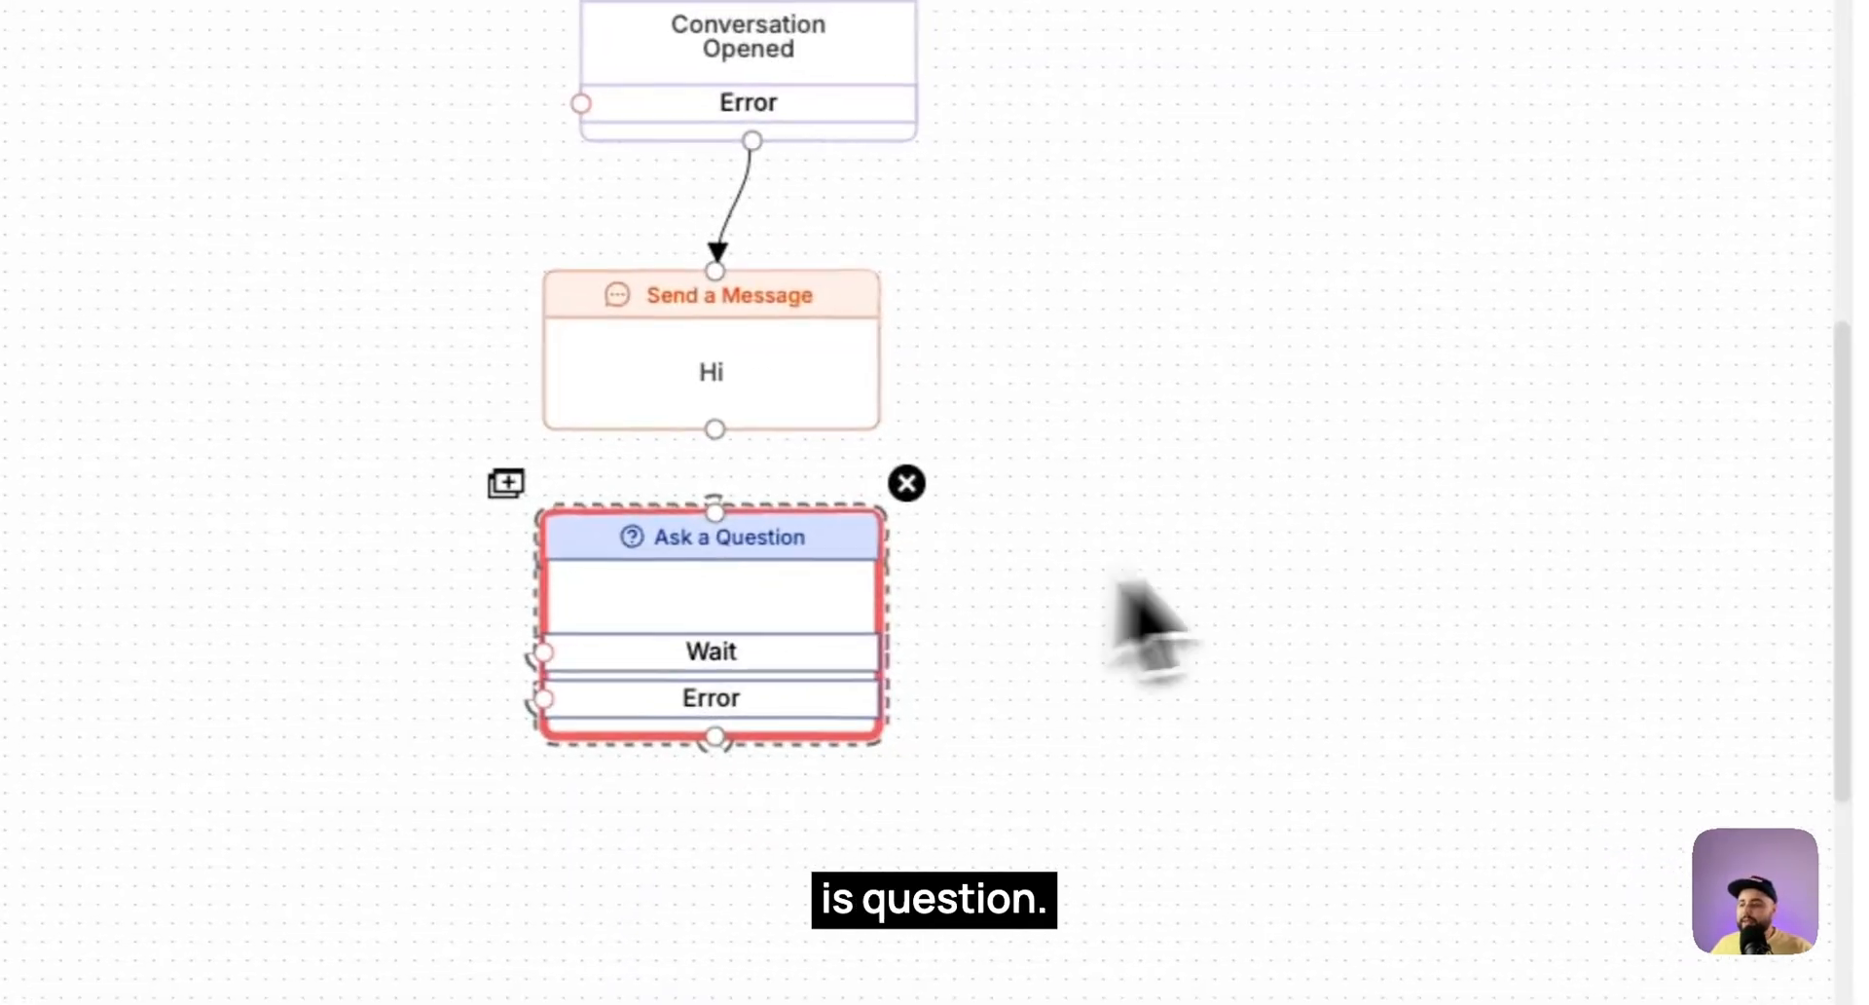
pyautogui.click(717, 402)
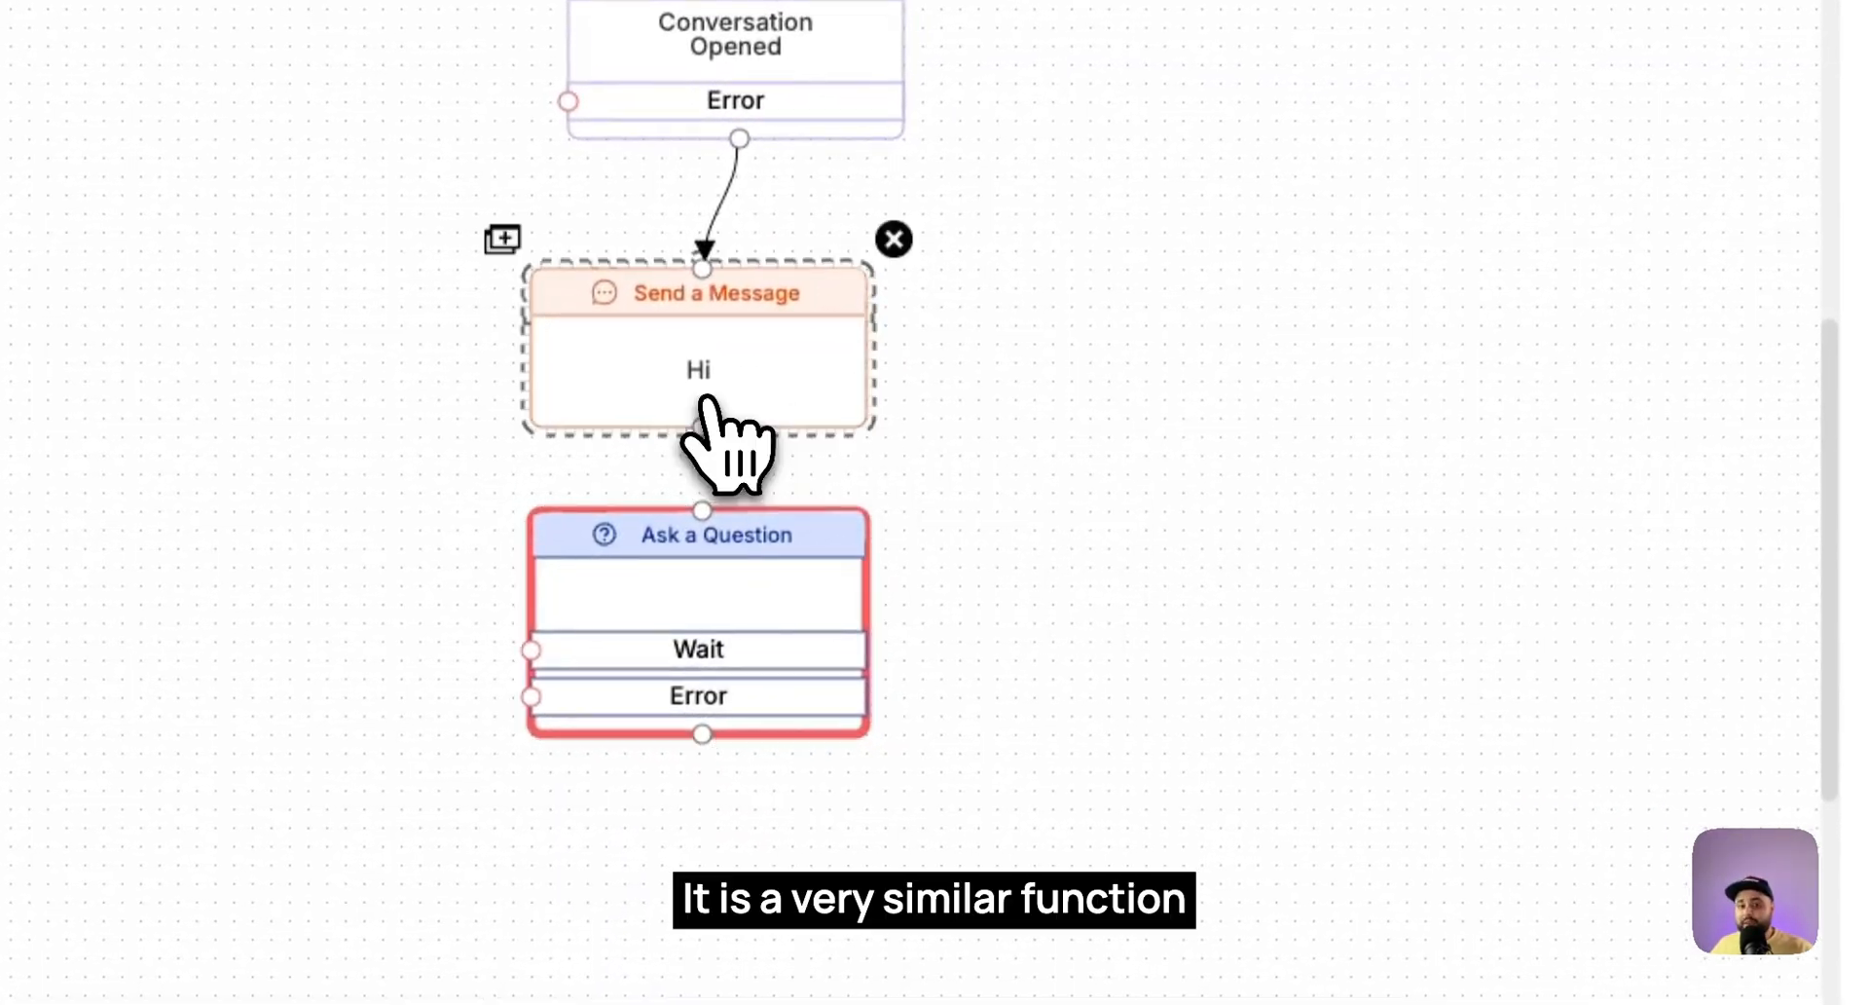
pyautogui.click(767, 601)
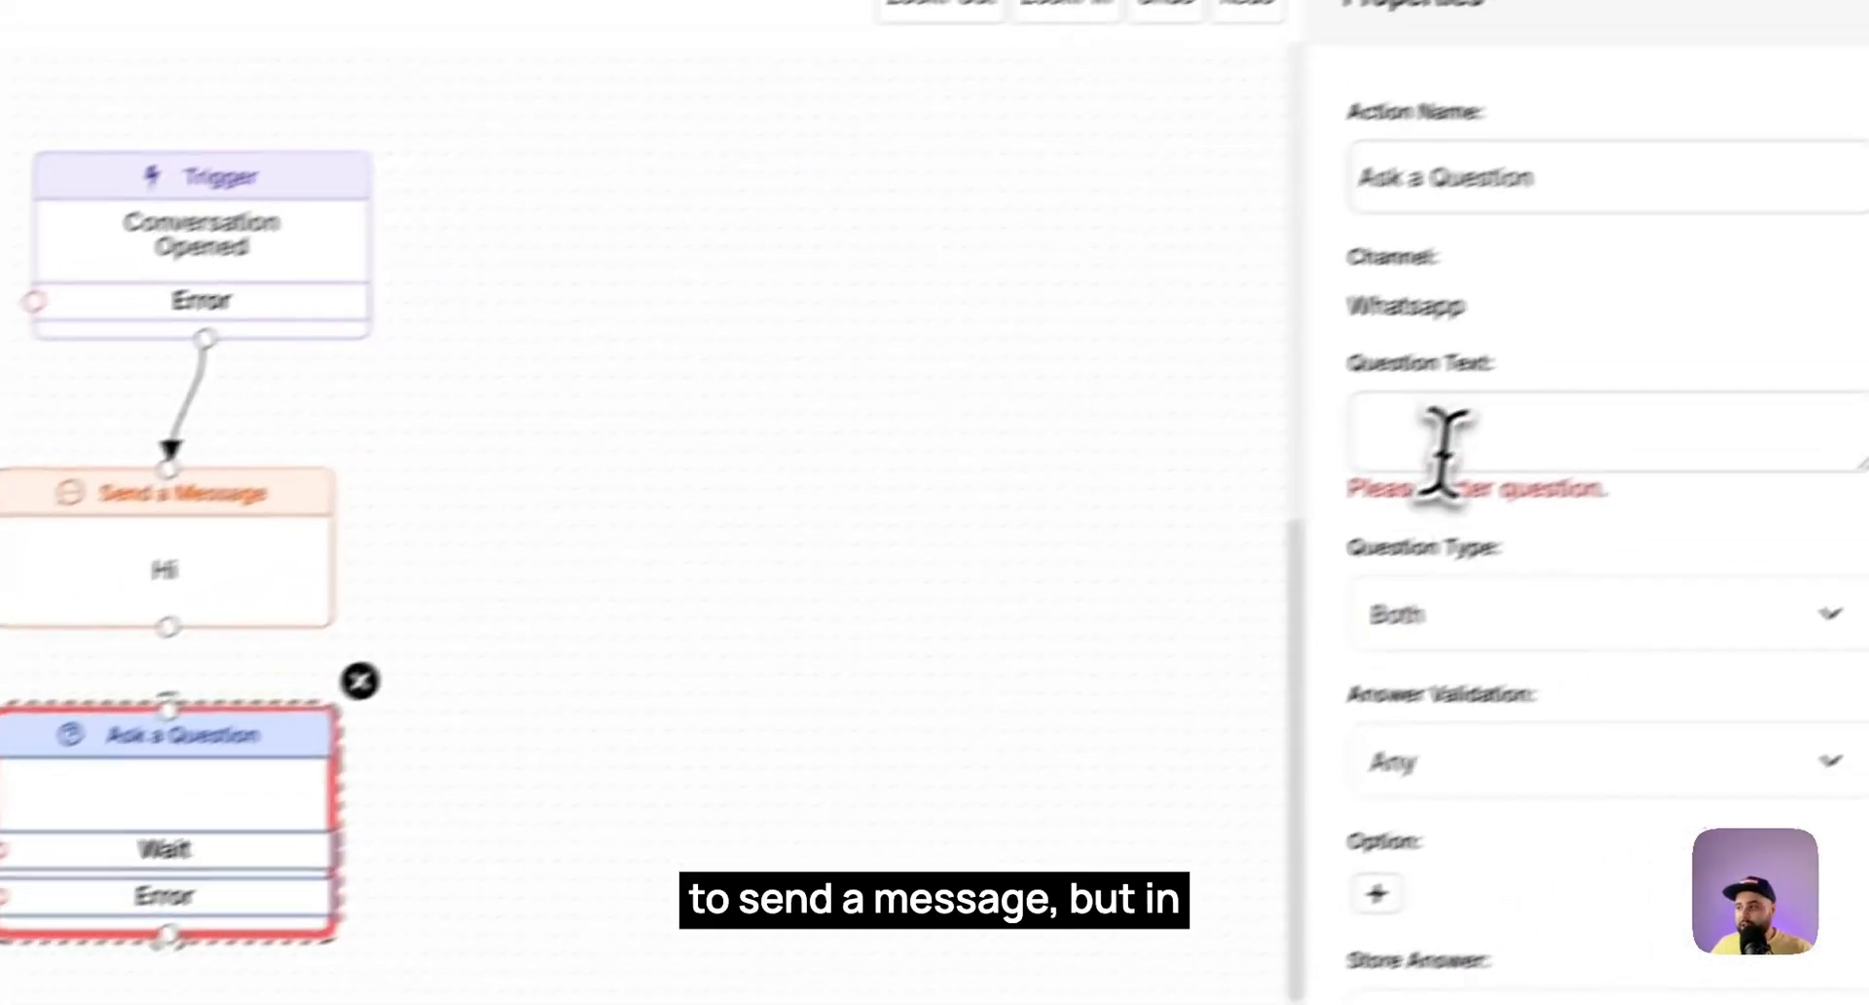
pyautogui.click(1395, 461)
pyautogui.write('Hi')
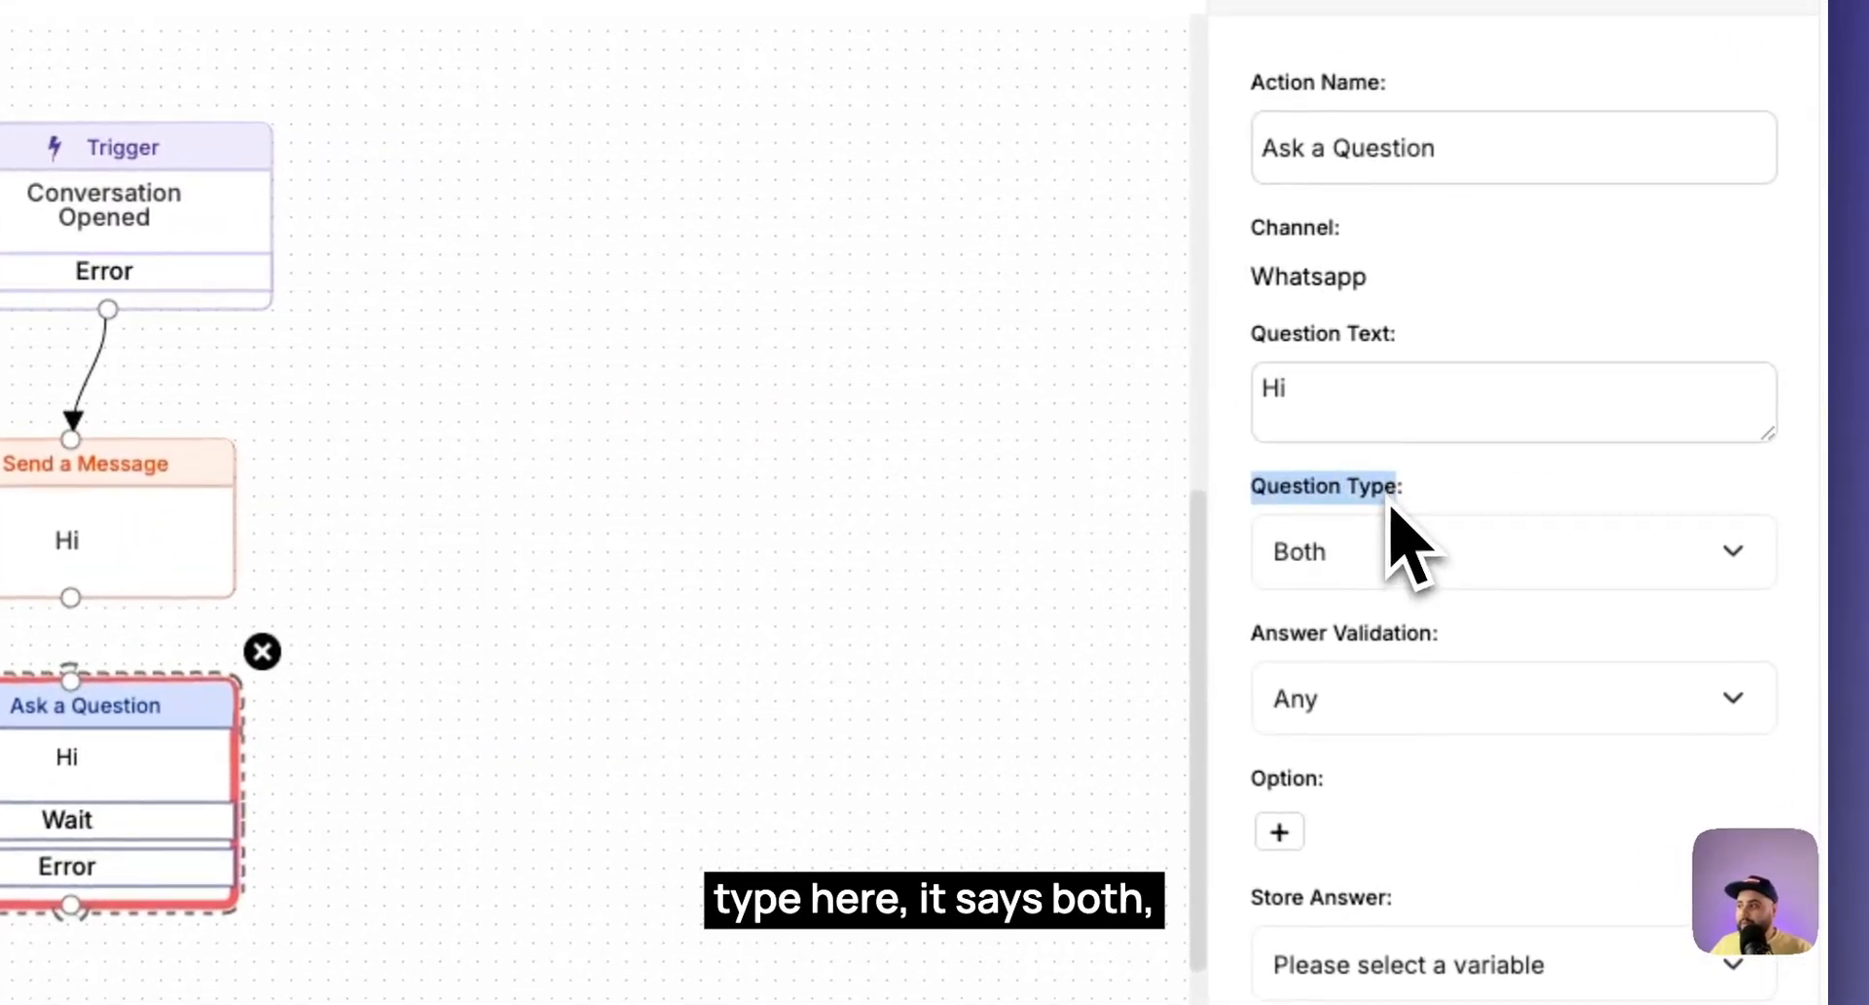
# Step: Set the question type to Text
pyautogui.click(1376, 549)
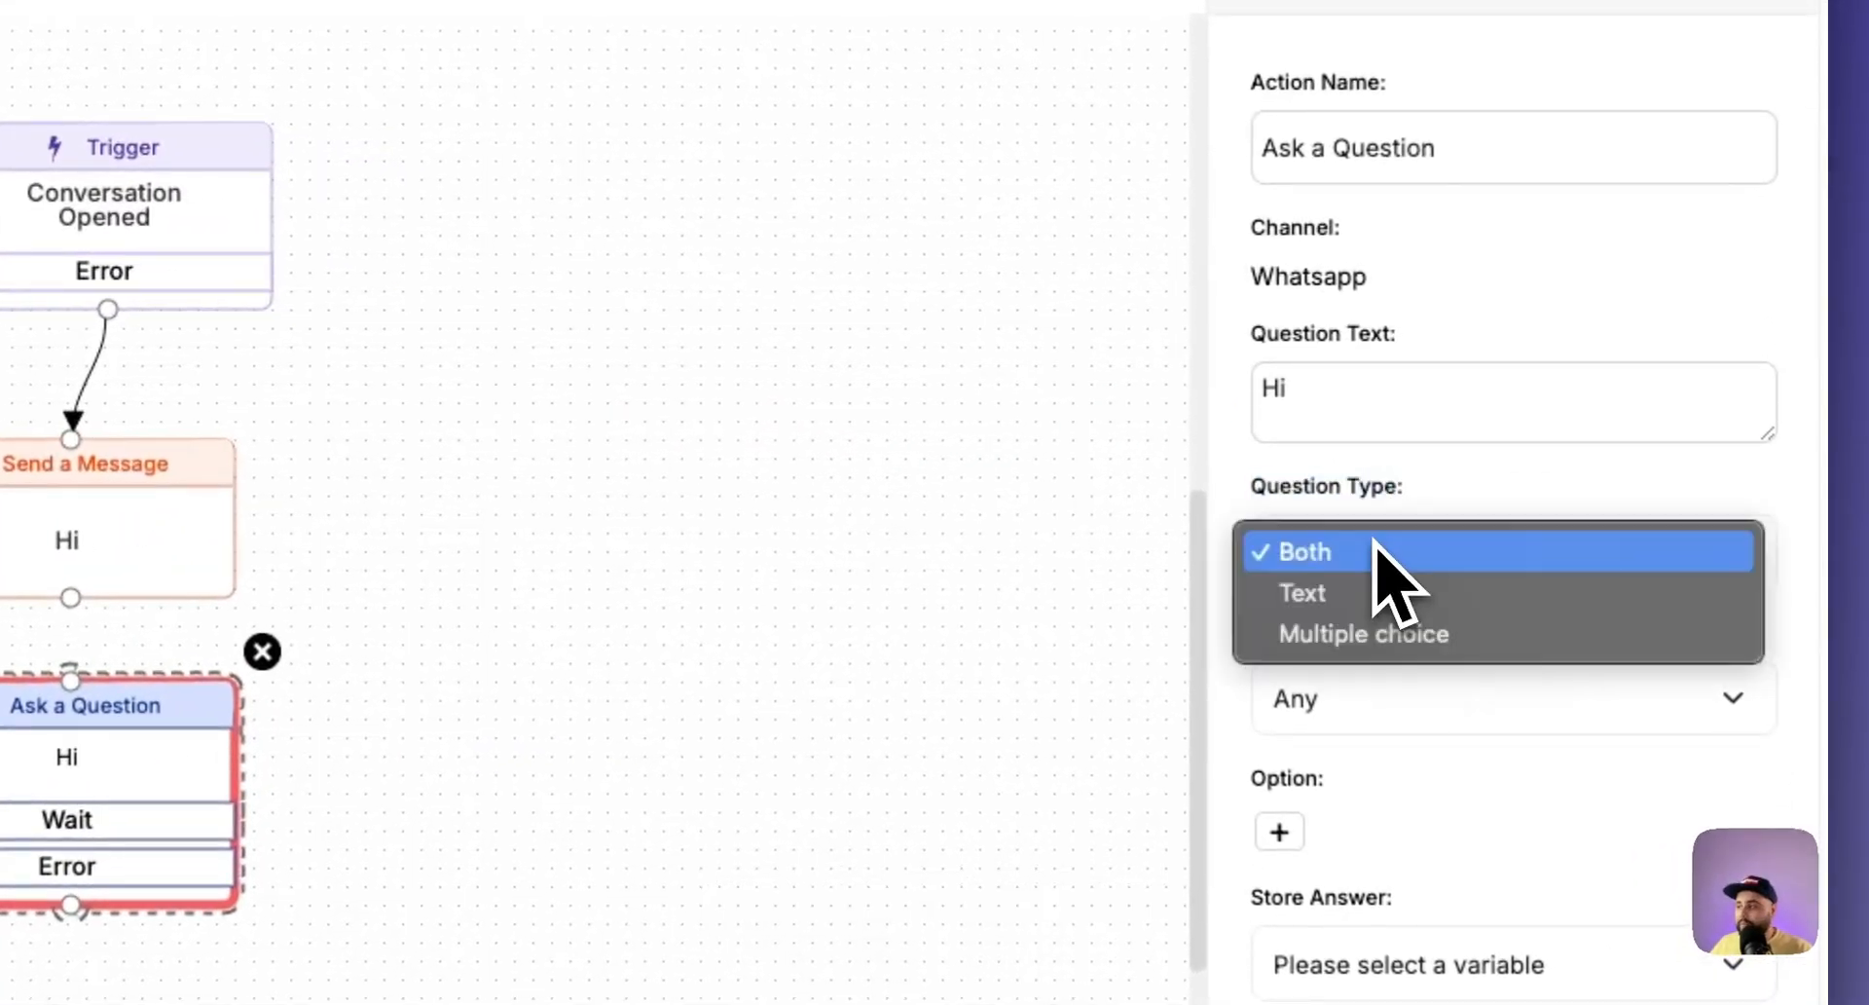
pyautogui.click(1373, 600)
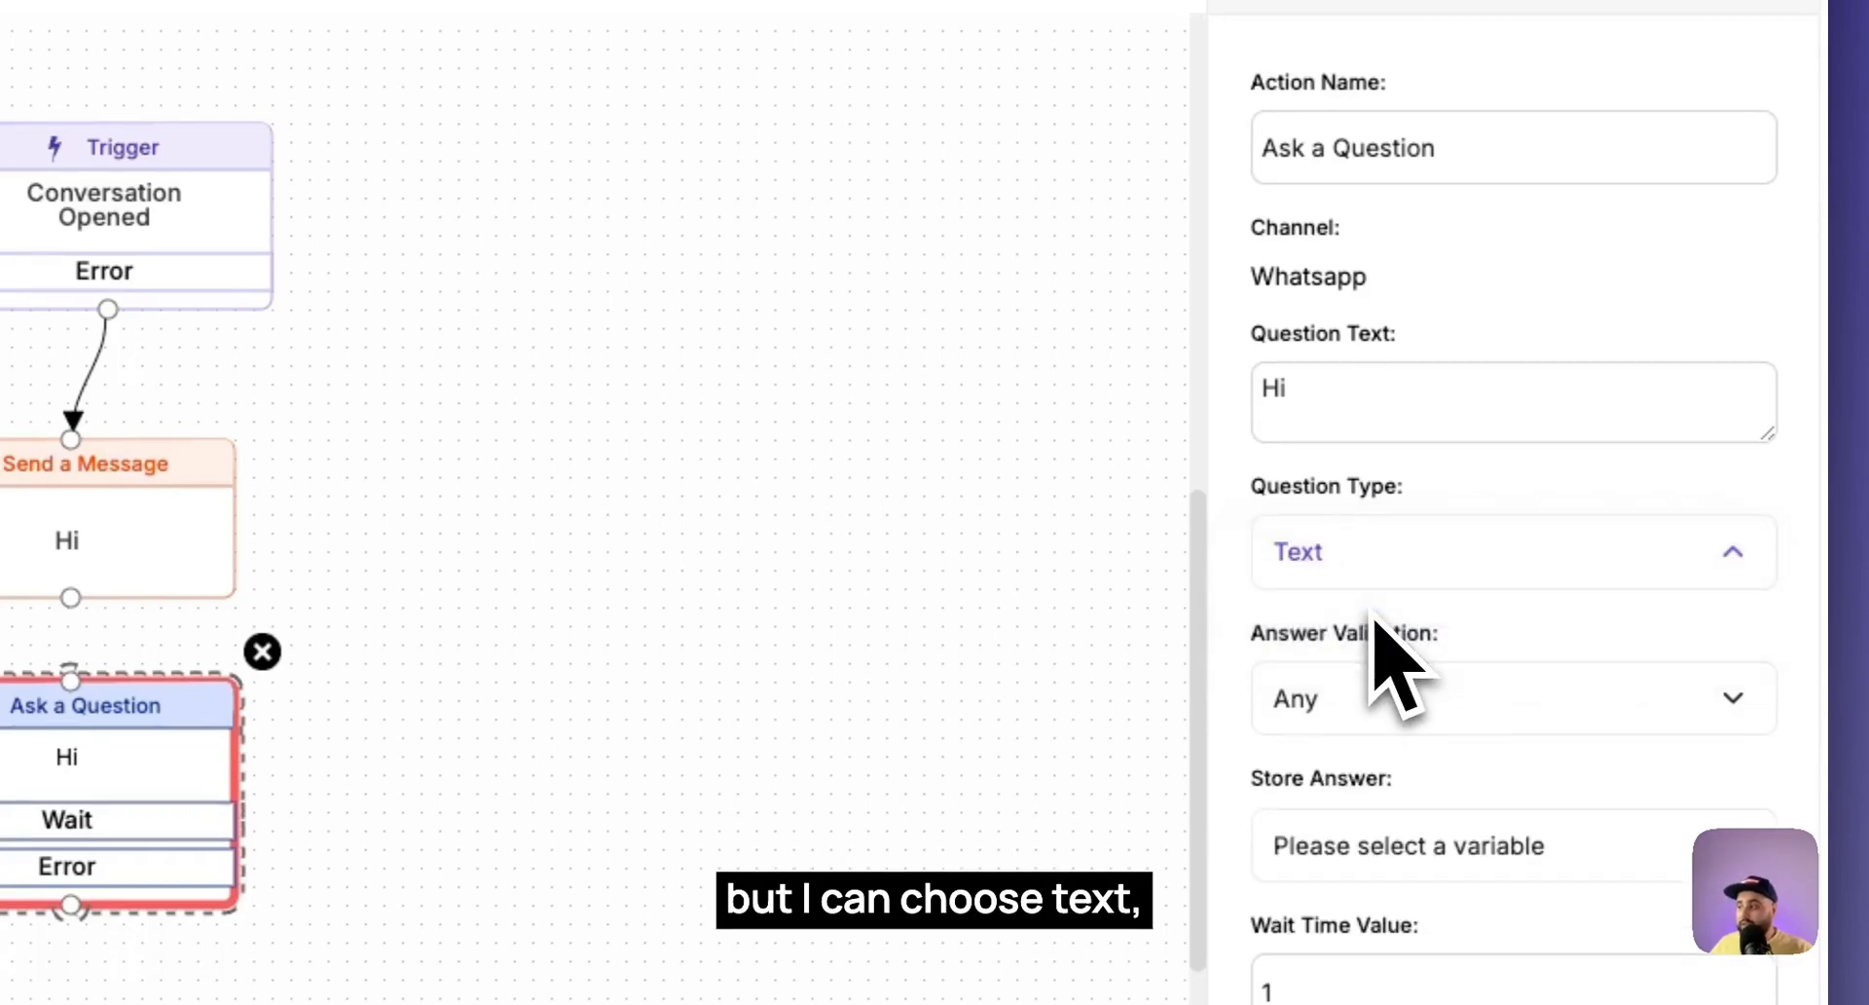
pyautogui.doubleClick(1369, 405)
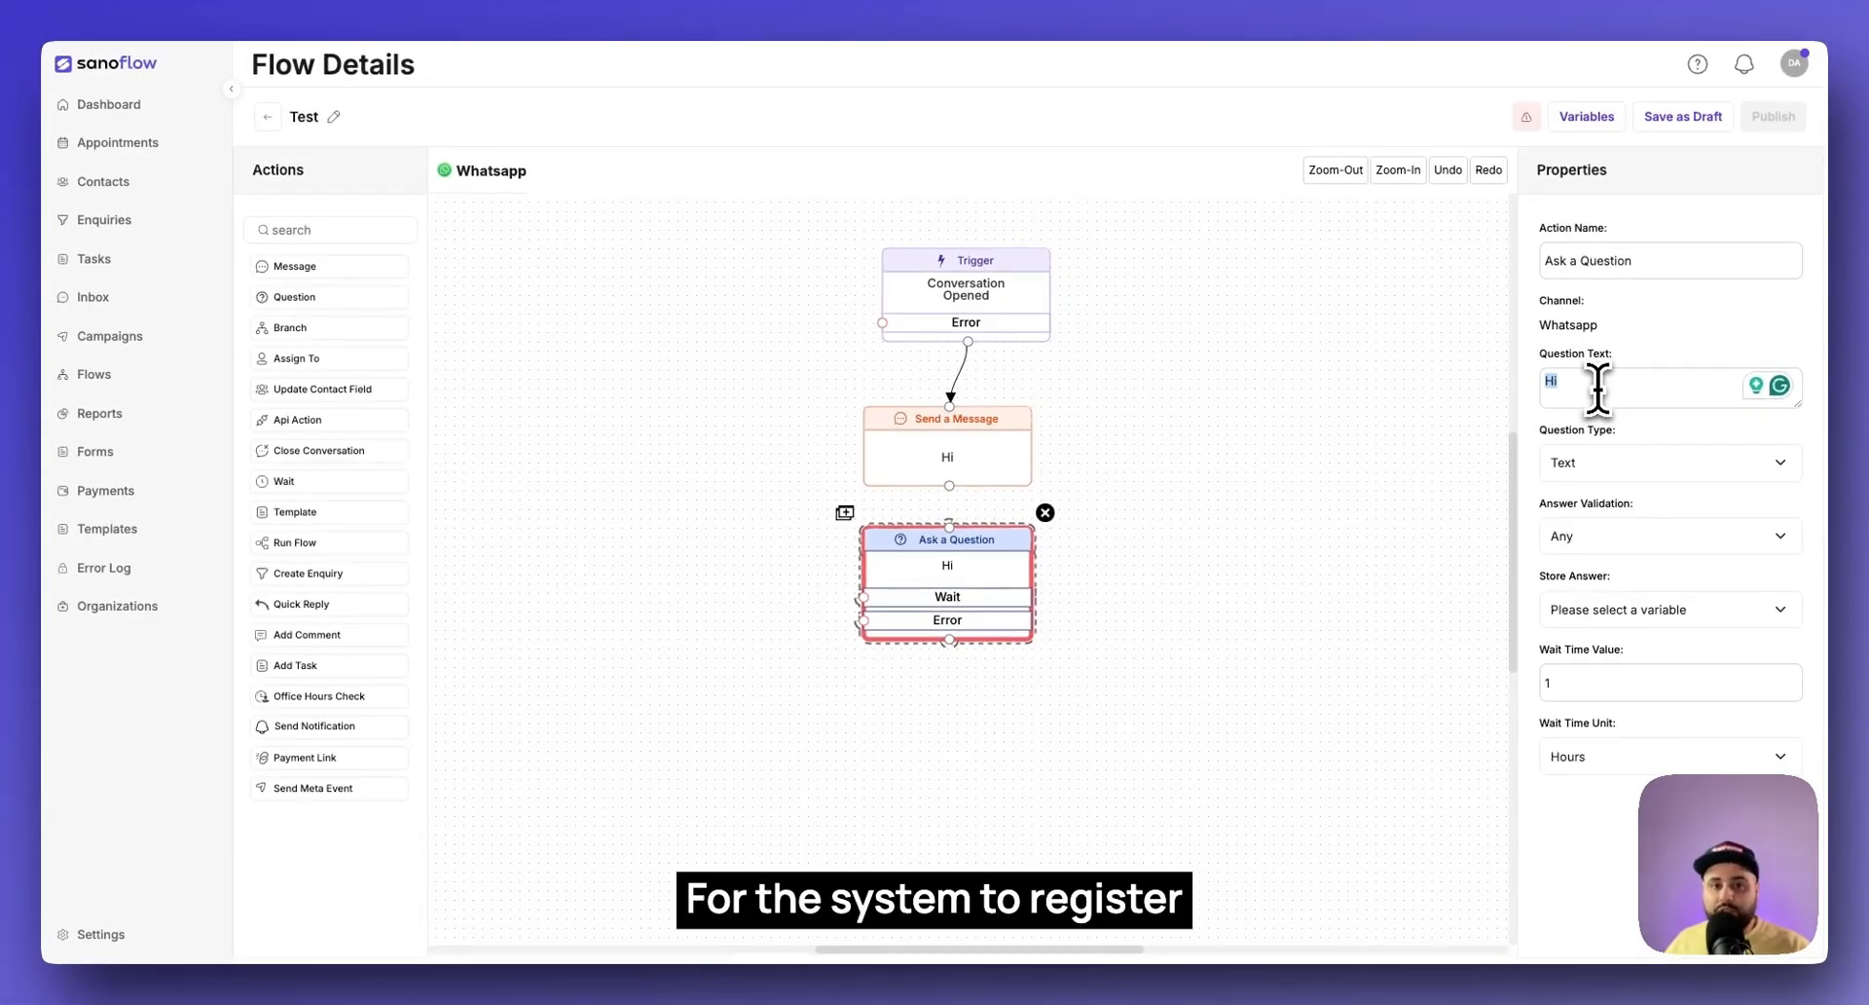
# Step: Set the question type to Multiple choice and extend the question text to "Hi again"
pyautogui.click(1589, 462)
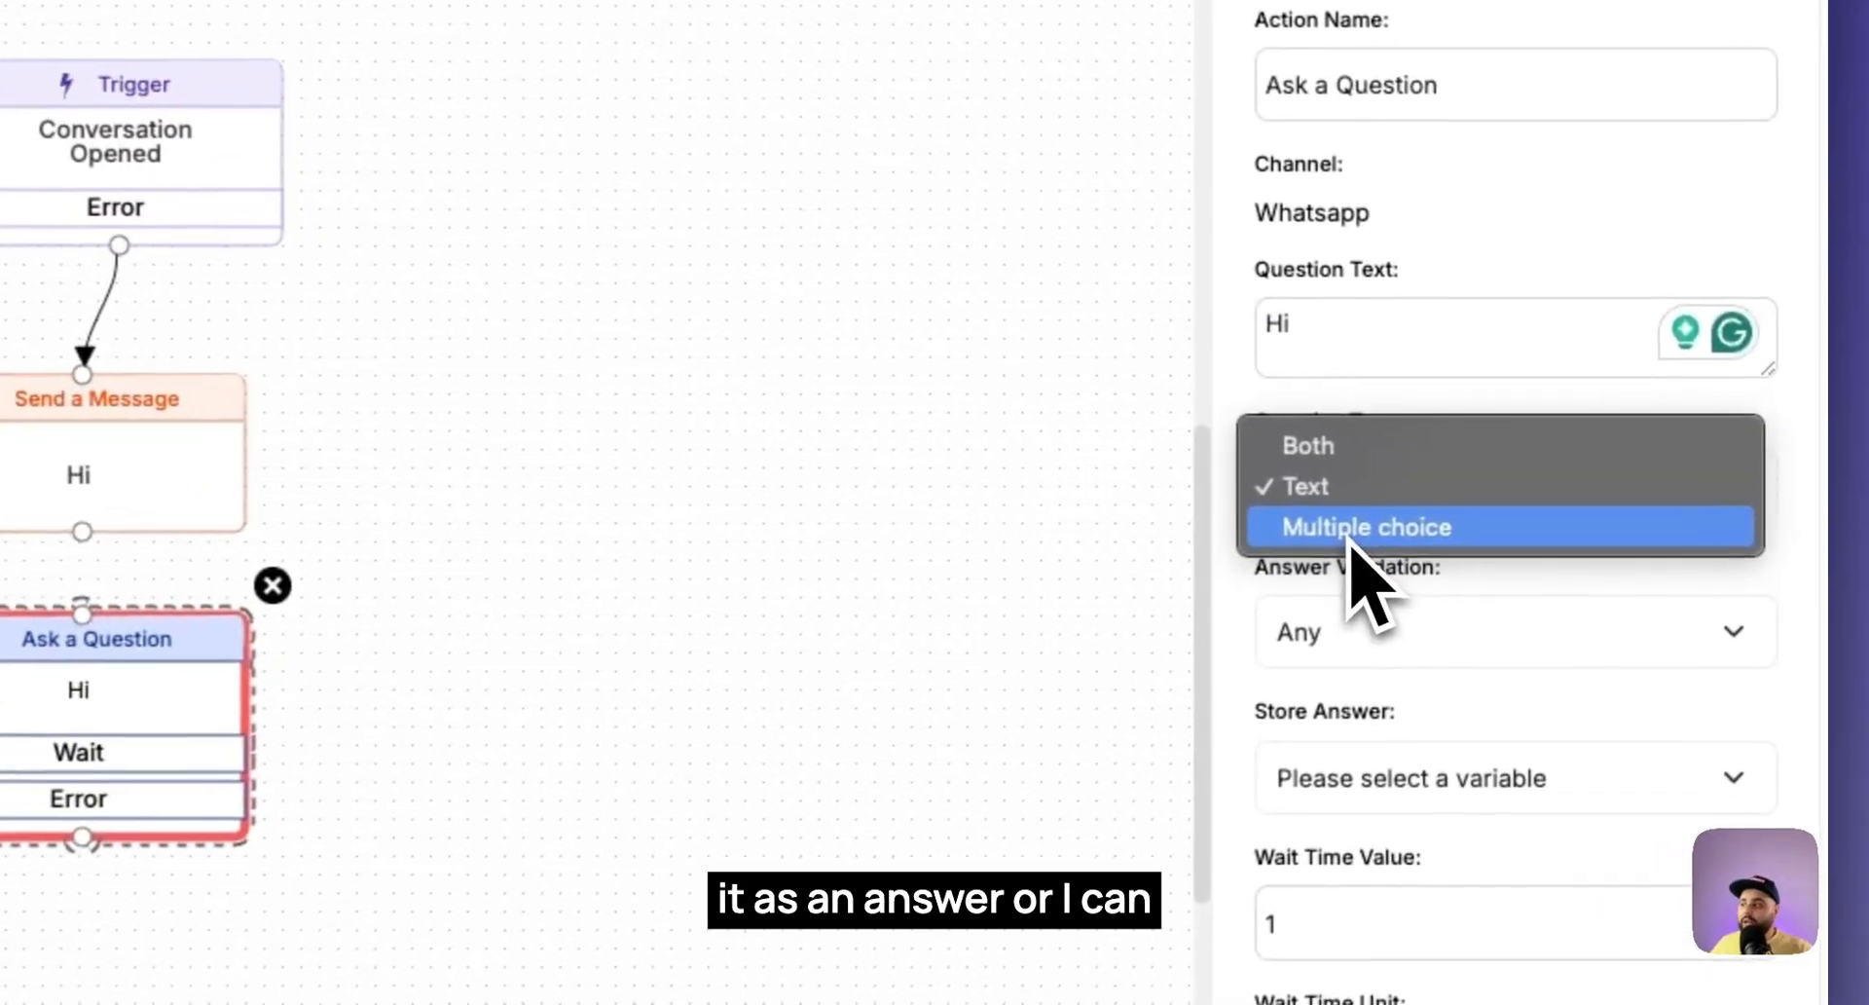
pyautogui.click(1349, 530)
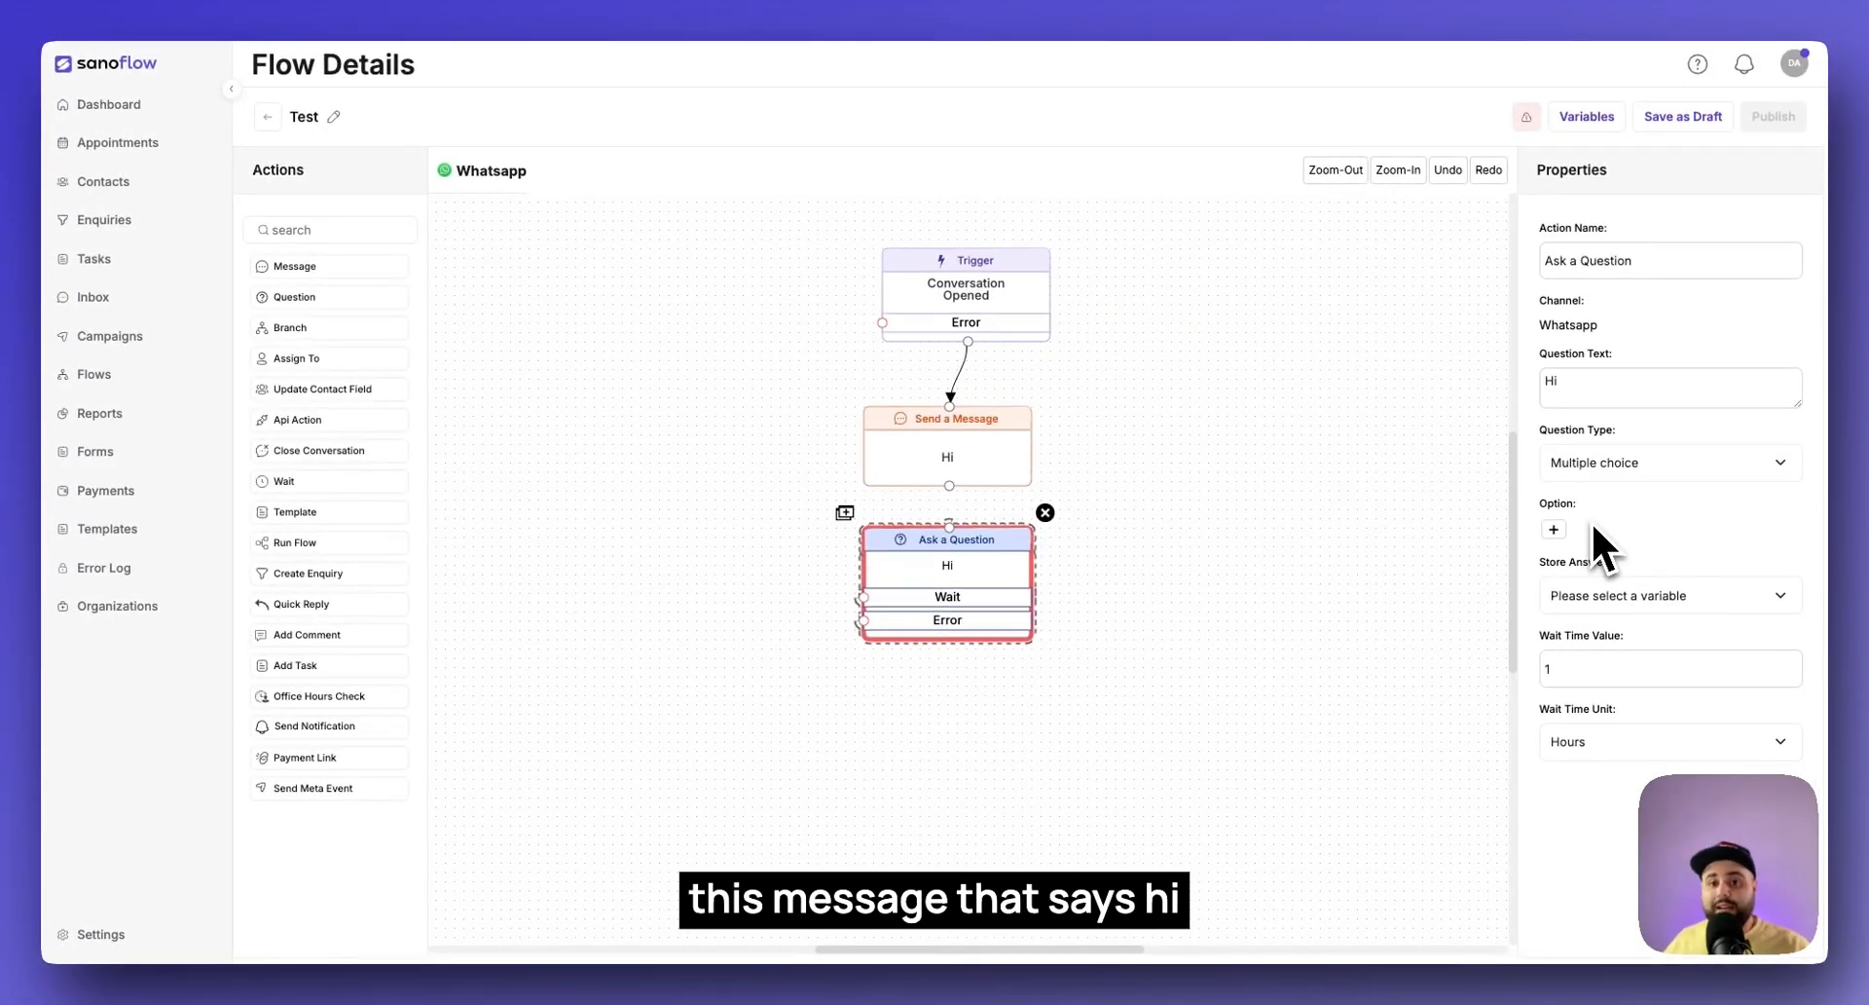
pyautogui.click(1609, 381)
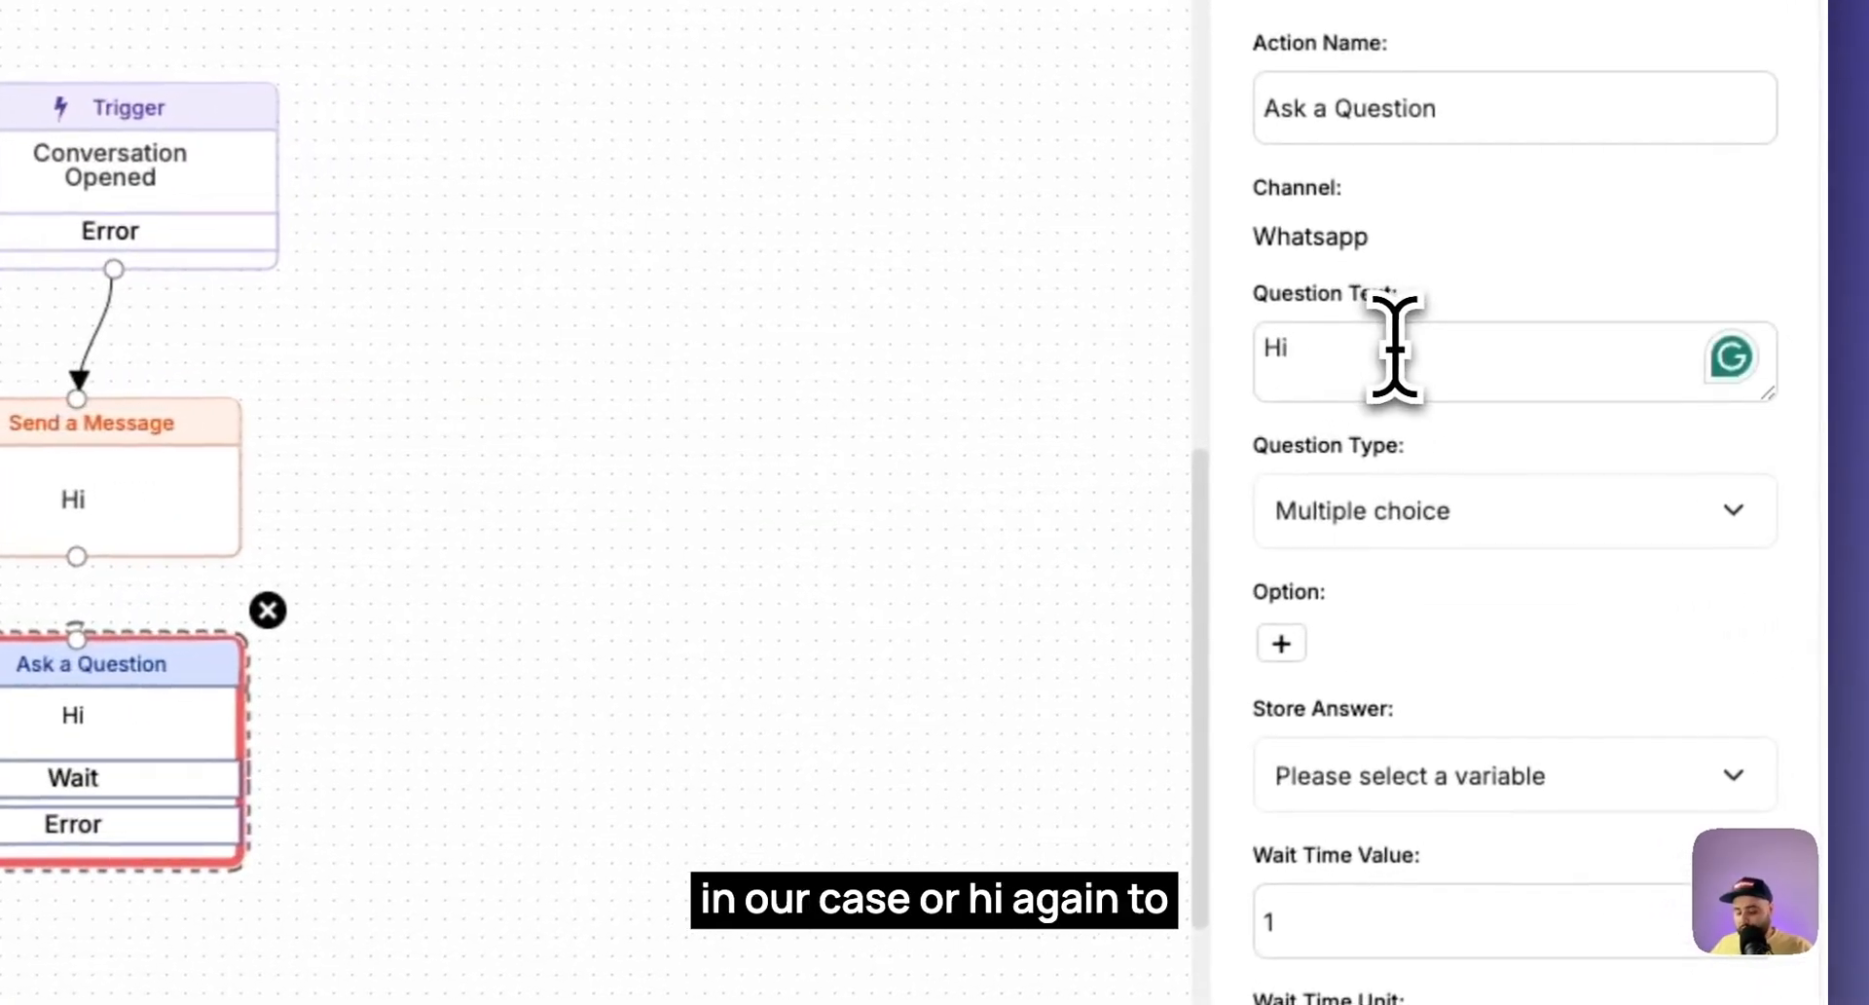
pyautogui.write('a')
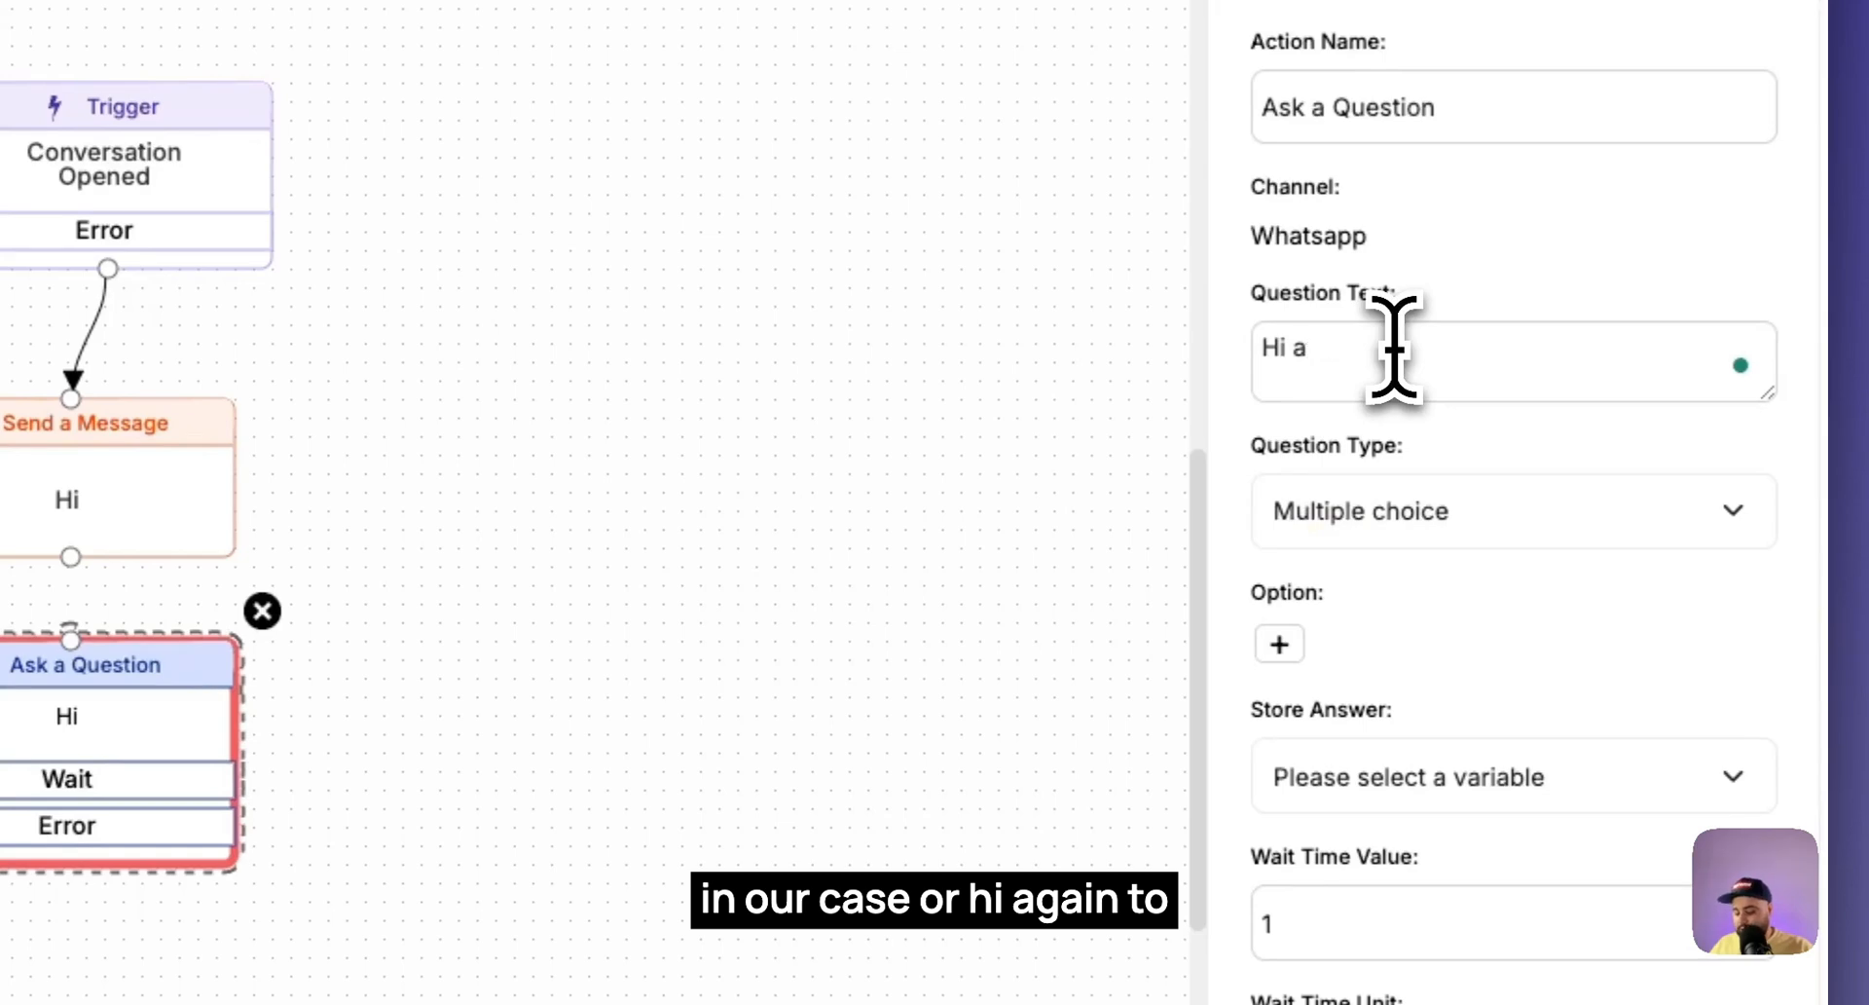
pyautogui.write('fagain')
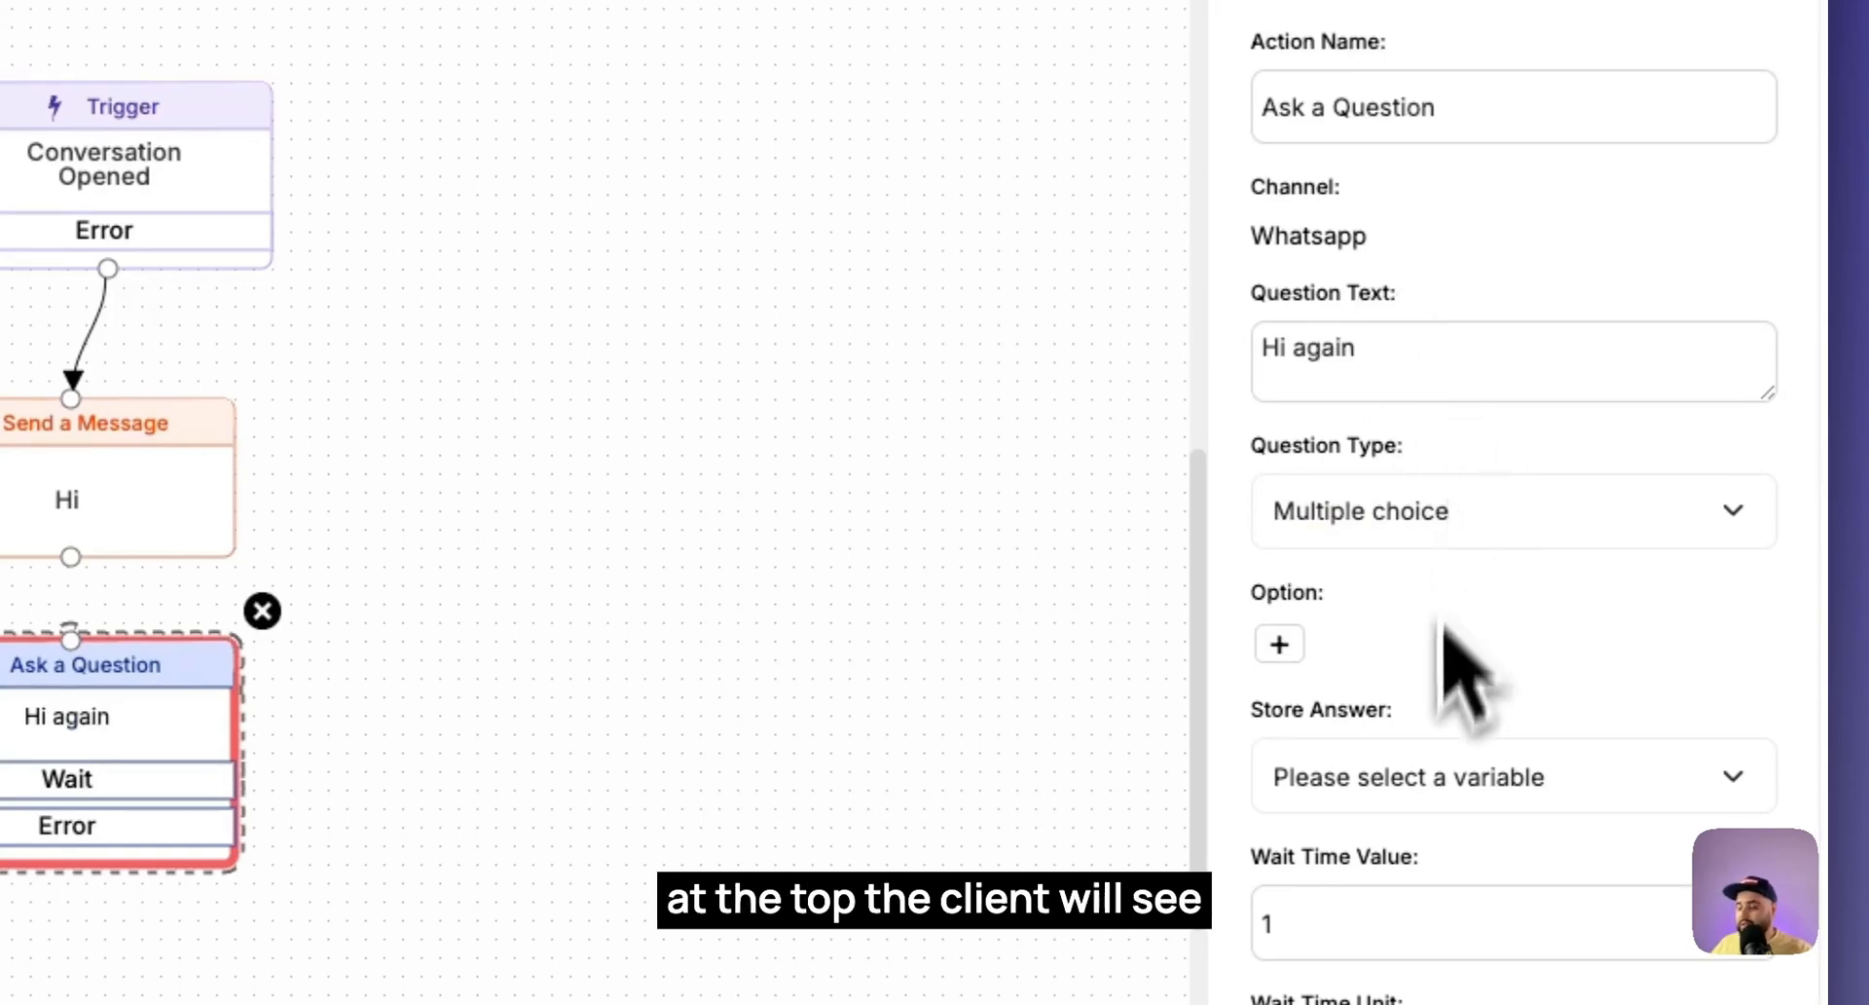
# Step: Add a first answer option to the question and label it "Chat Now"
pyautogui.click(1279, 644)
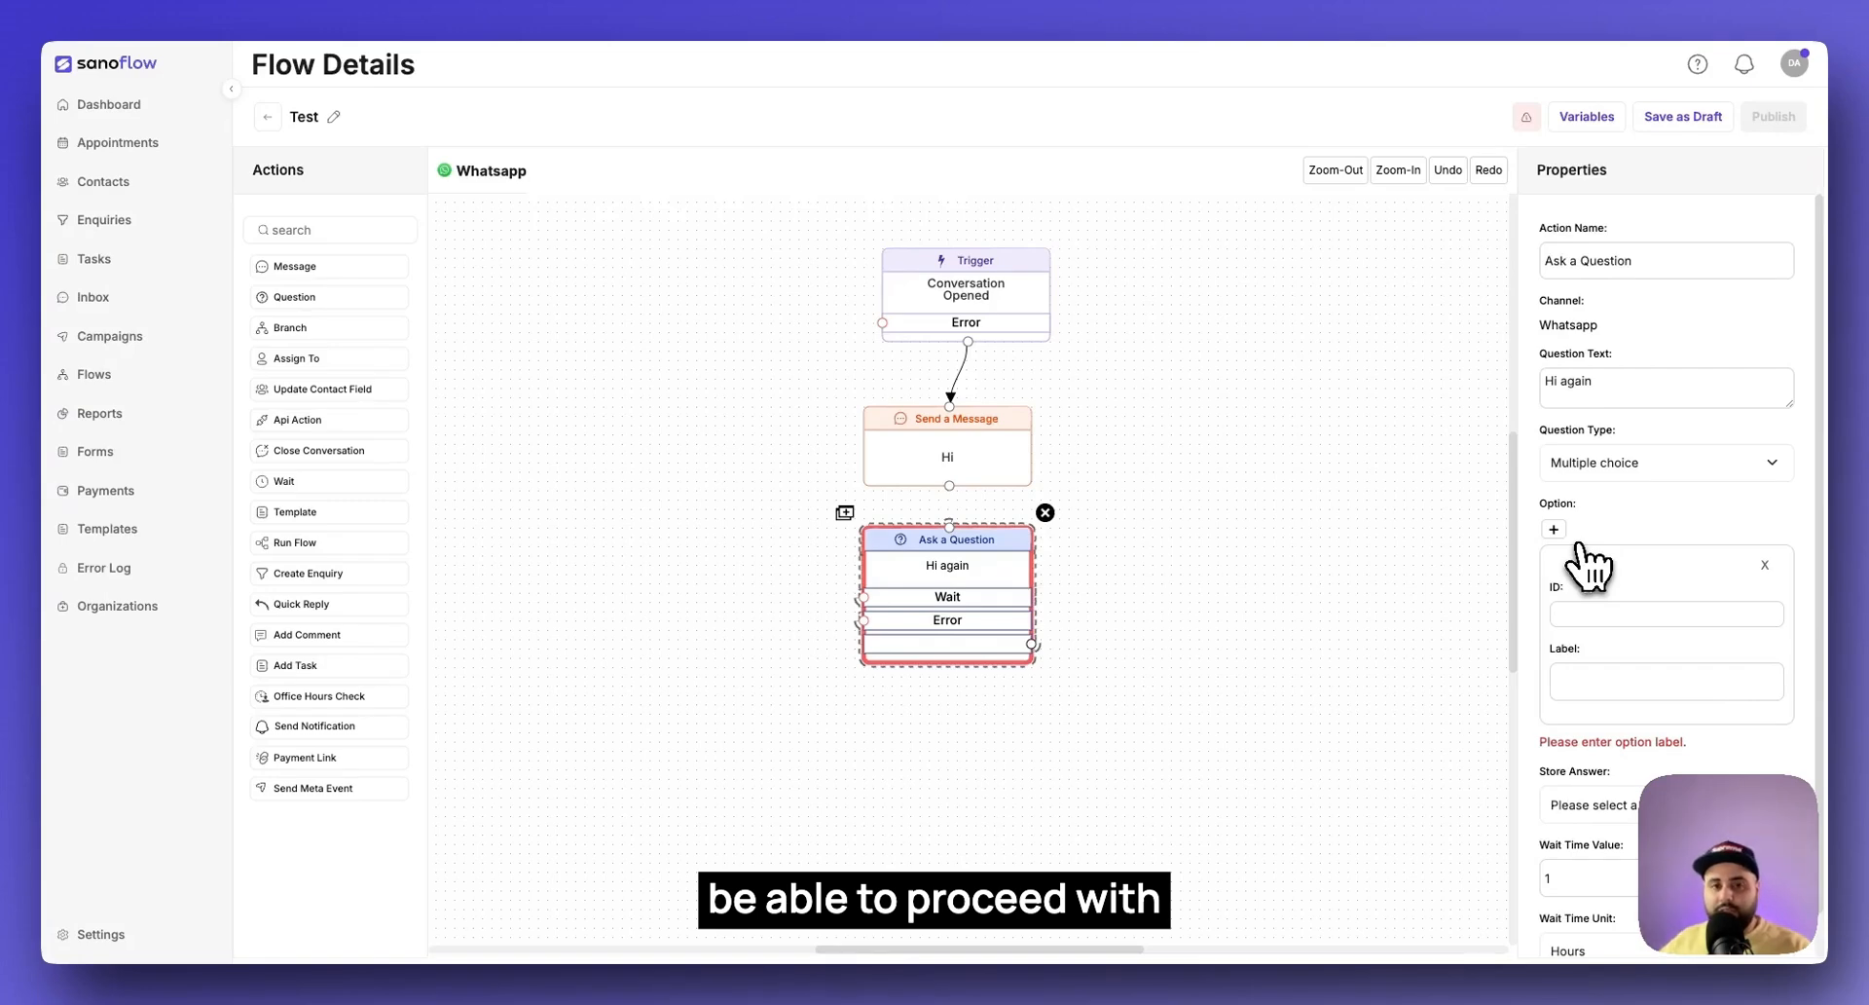
pyautogui.click(1602, 648)
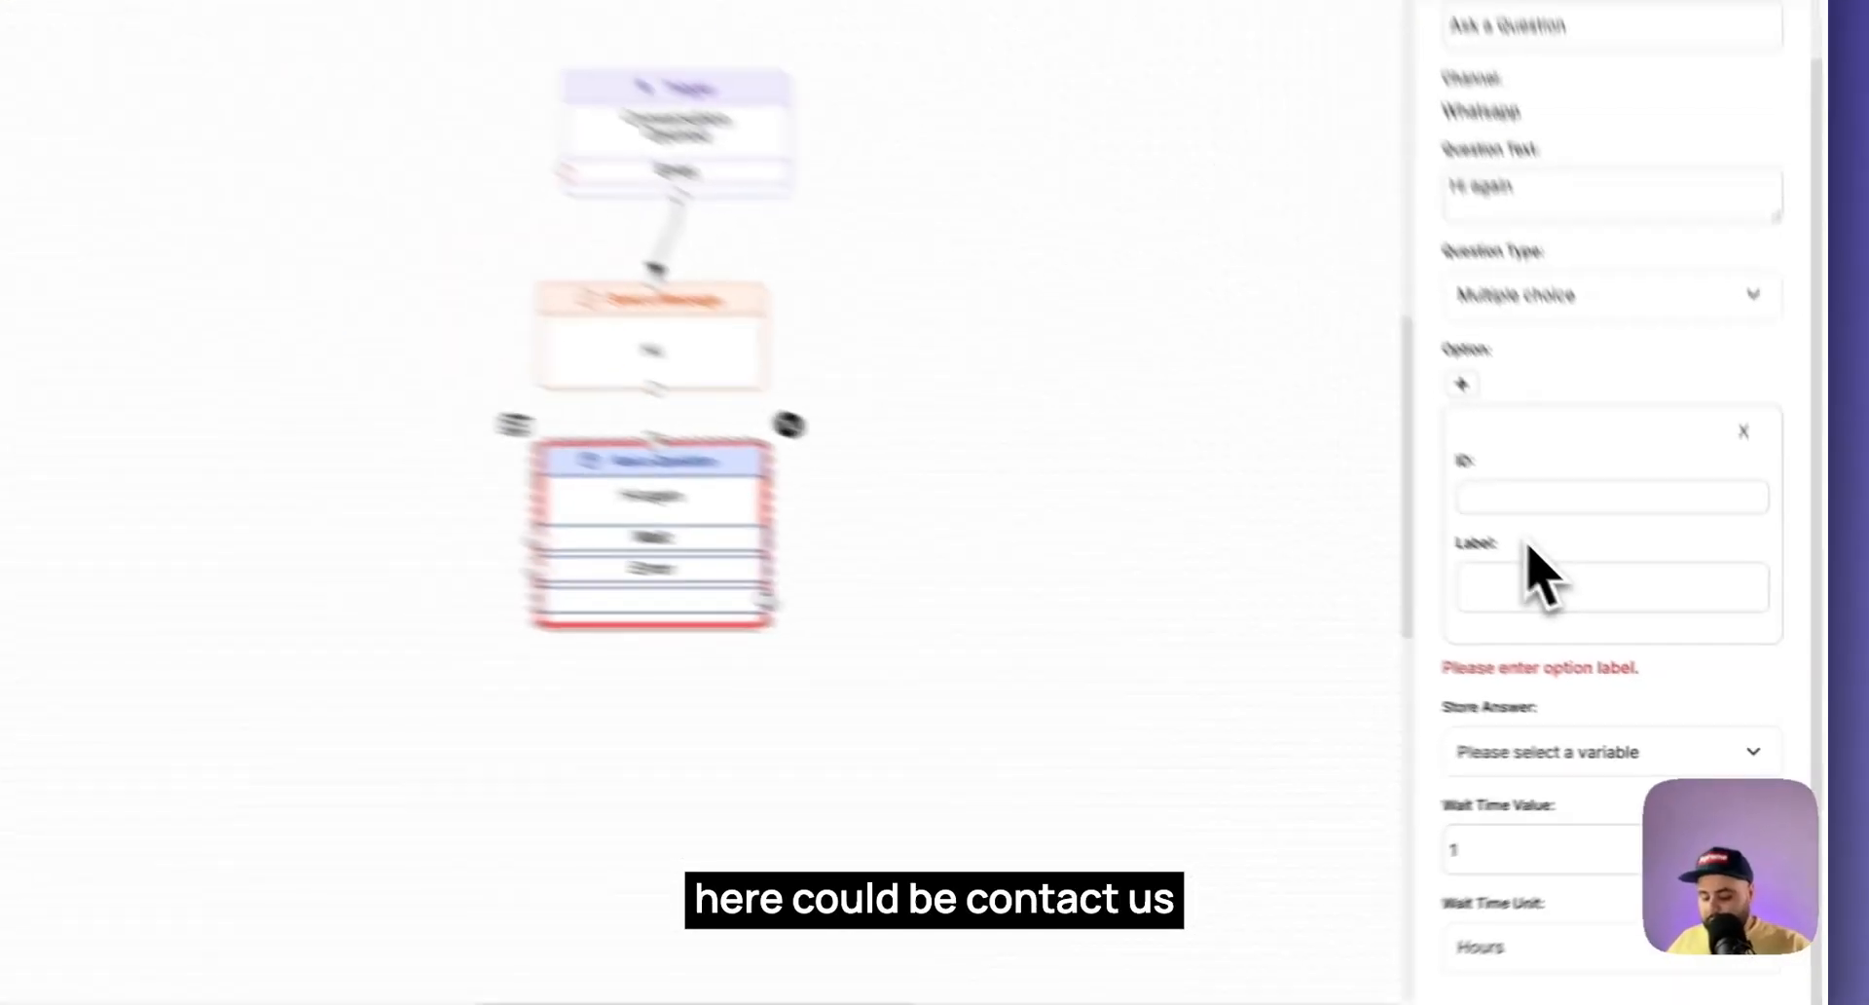
pyautogui.write('Contact Us')
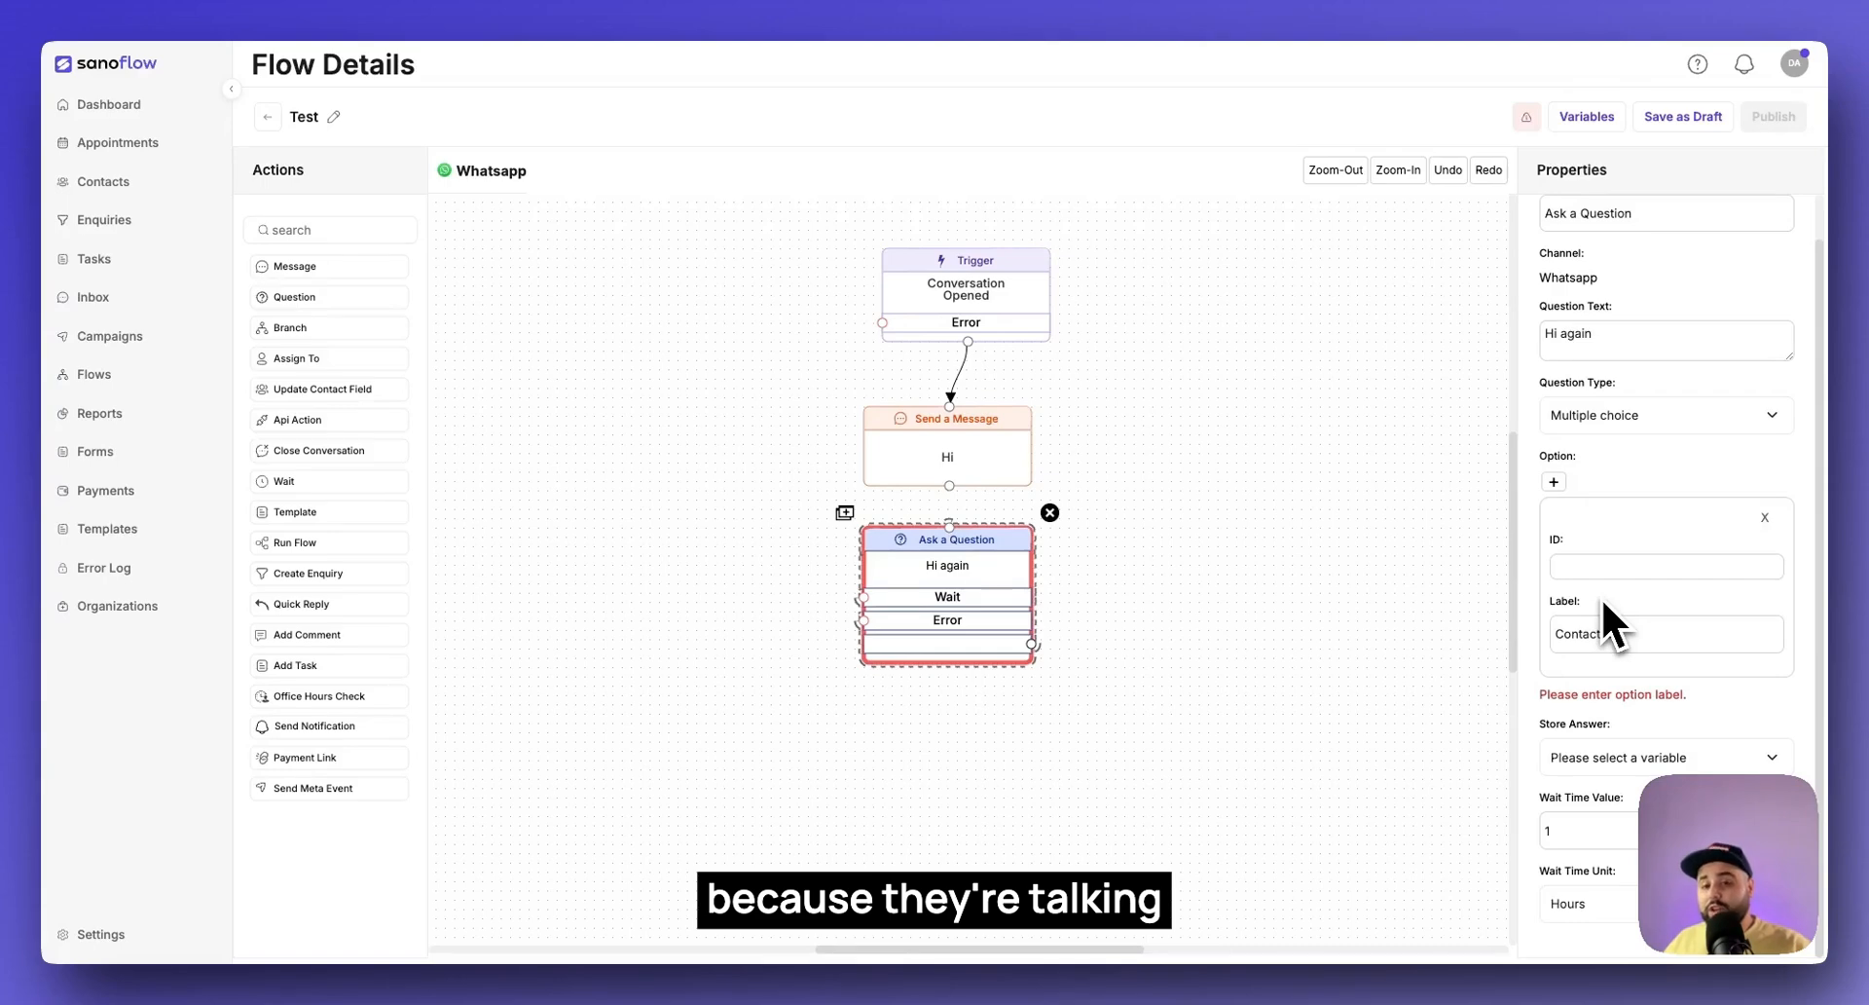
pyautogui.moveTo(1655, 634); pyautogui.dragTo(1555, 634)
pyautogui.write('Chat ')
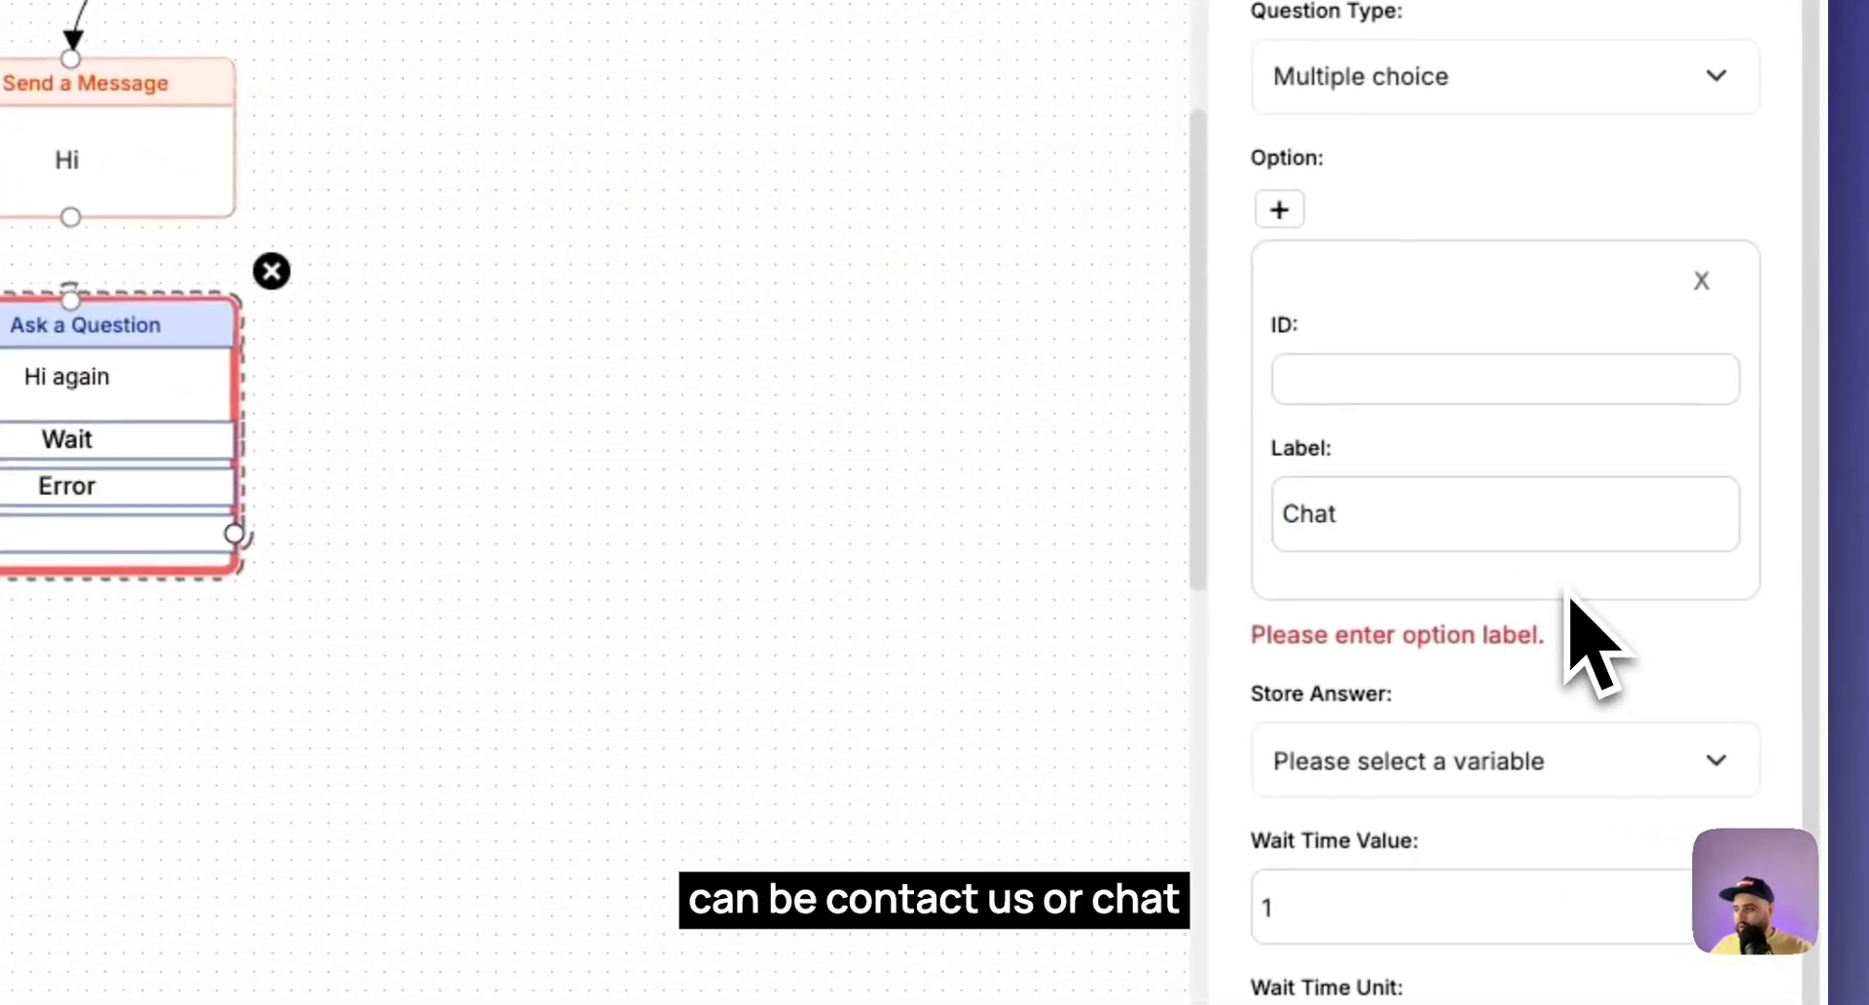
pyautogui.write('Now')
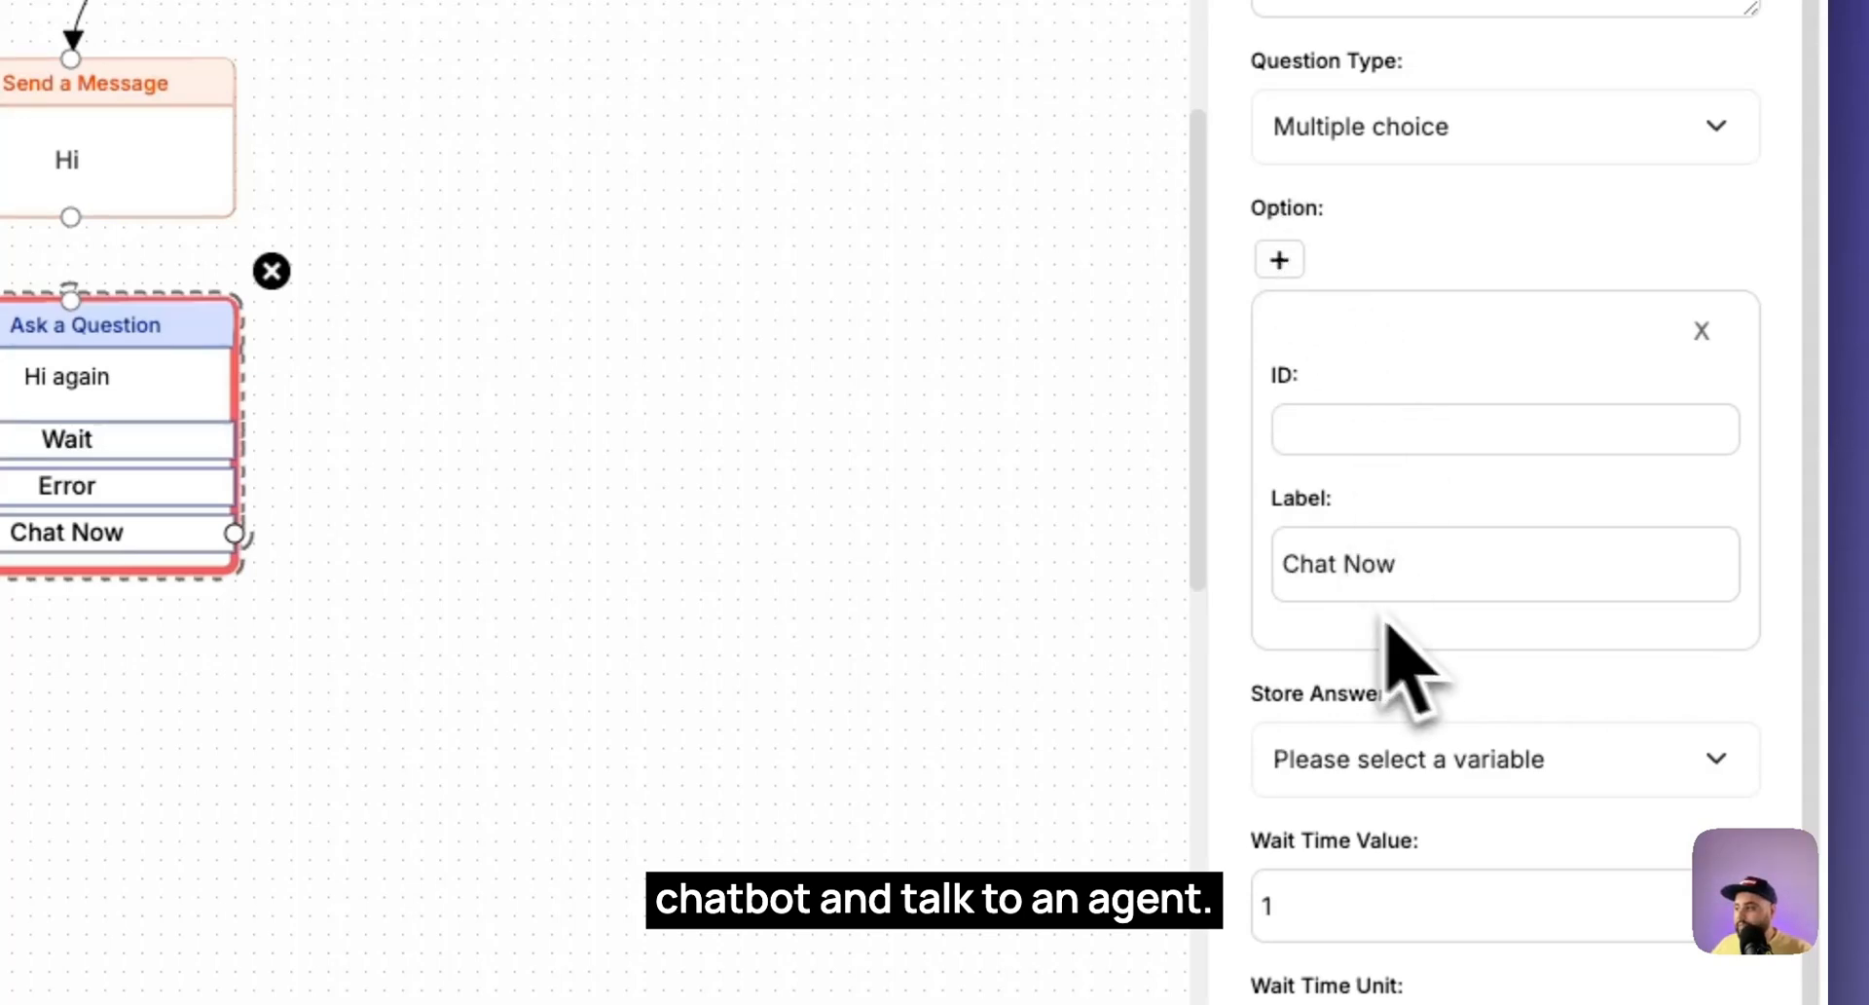
# Step: Add a second answer option to the question and label it "Location"
pyautogui.click(1279, 259)
pyautogui.scroll(-4, 1363, 390)
pyautogui.click(1368, 516)
pyautogui.write('Locati')
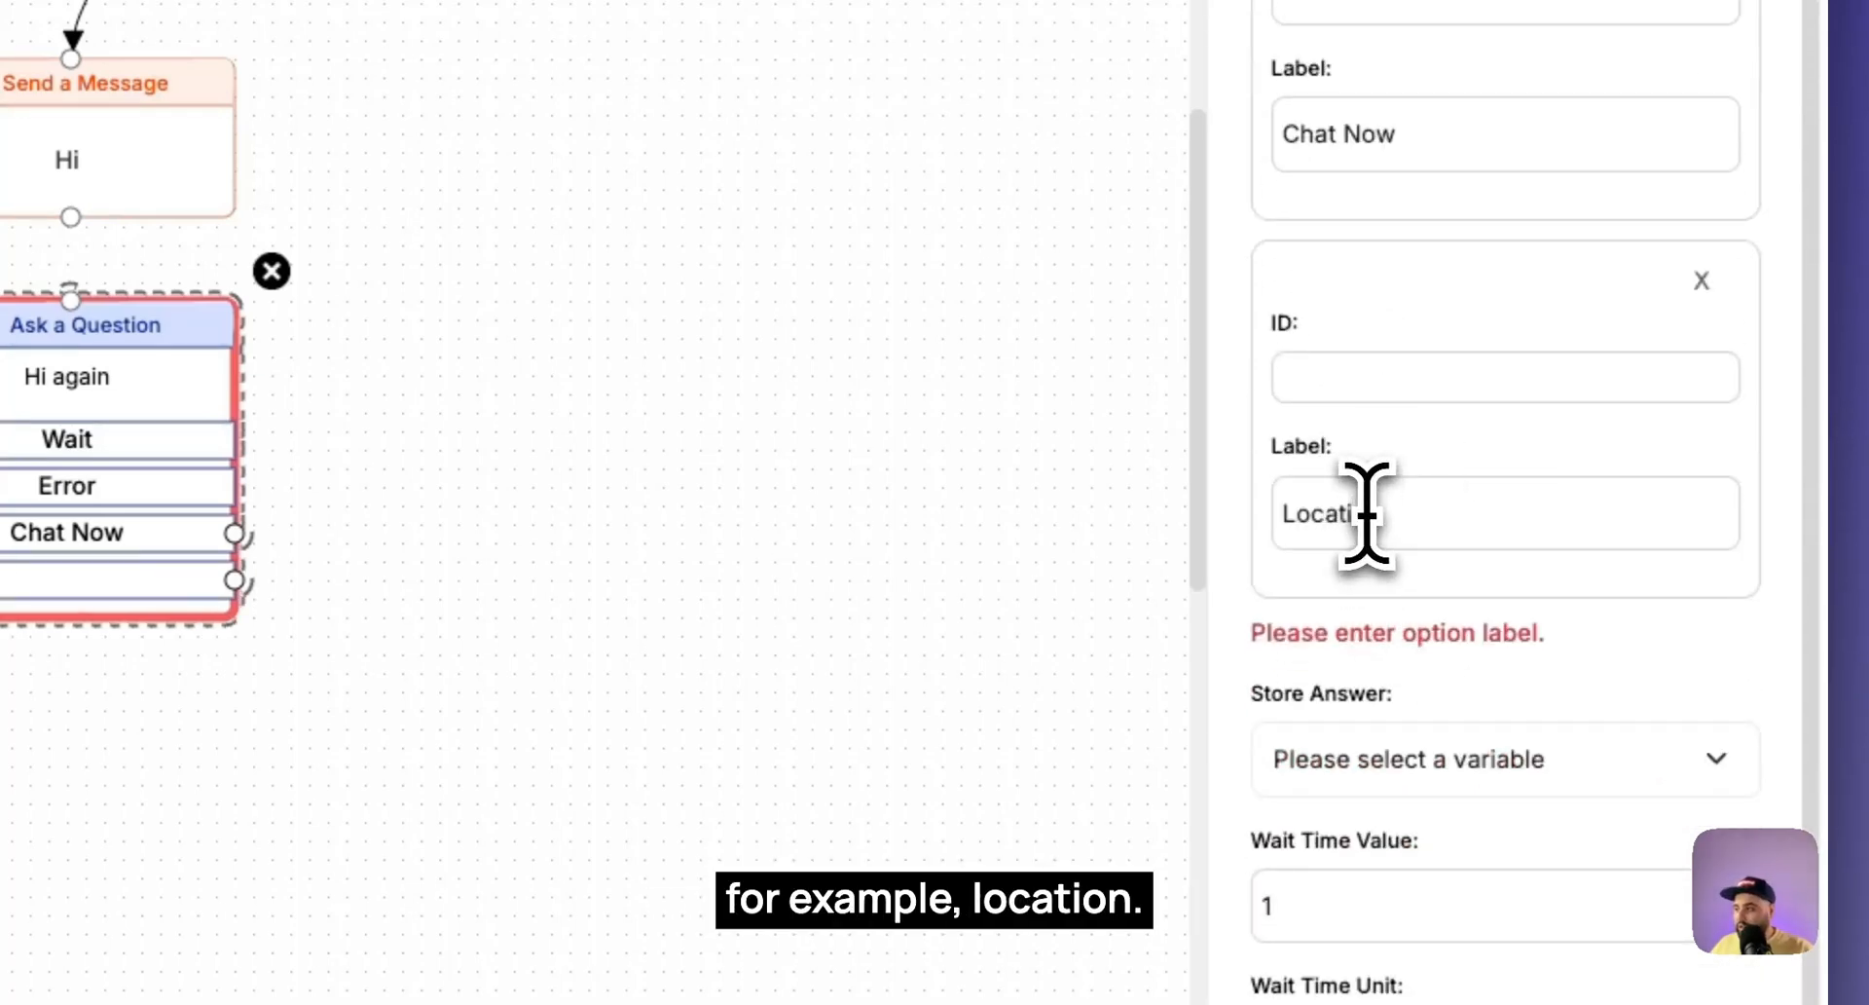
pyautogui.write('on')
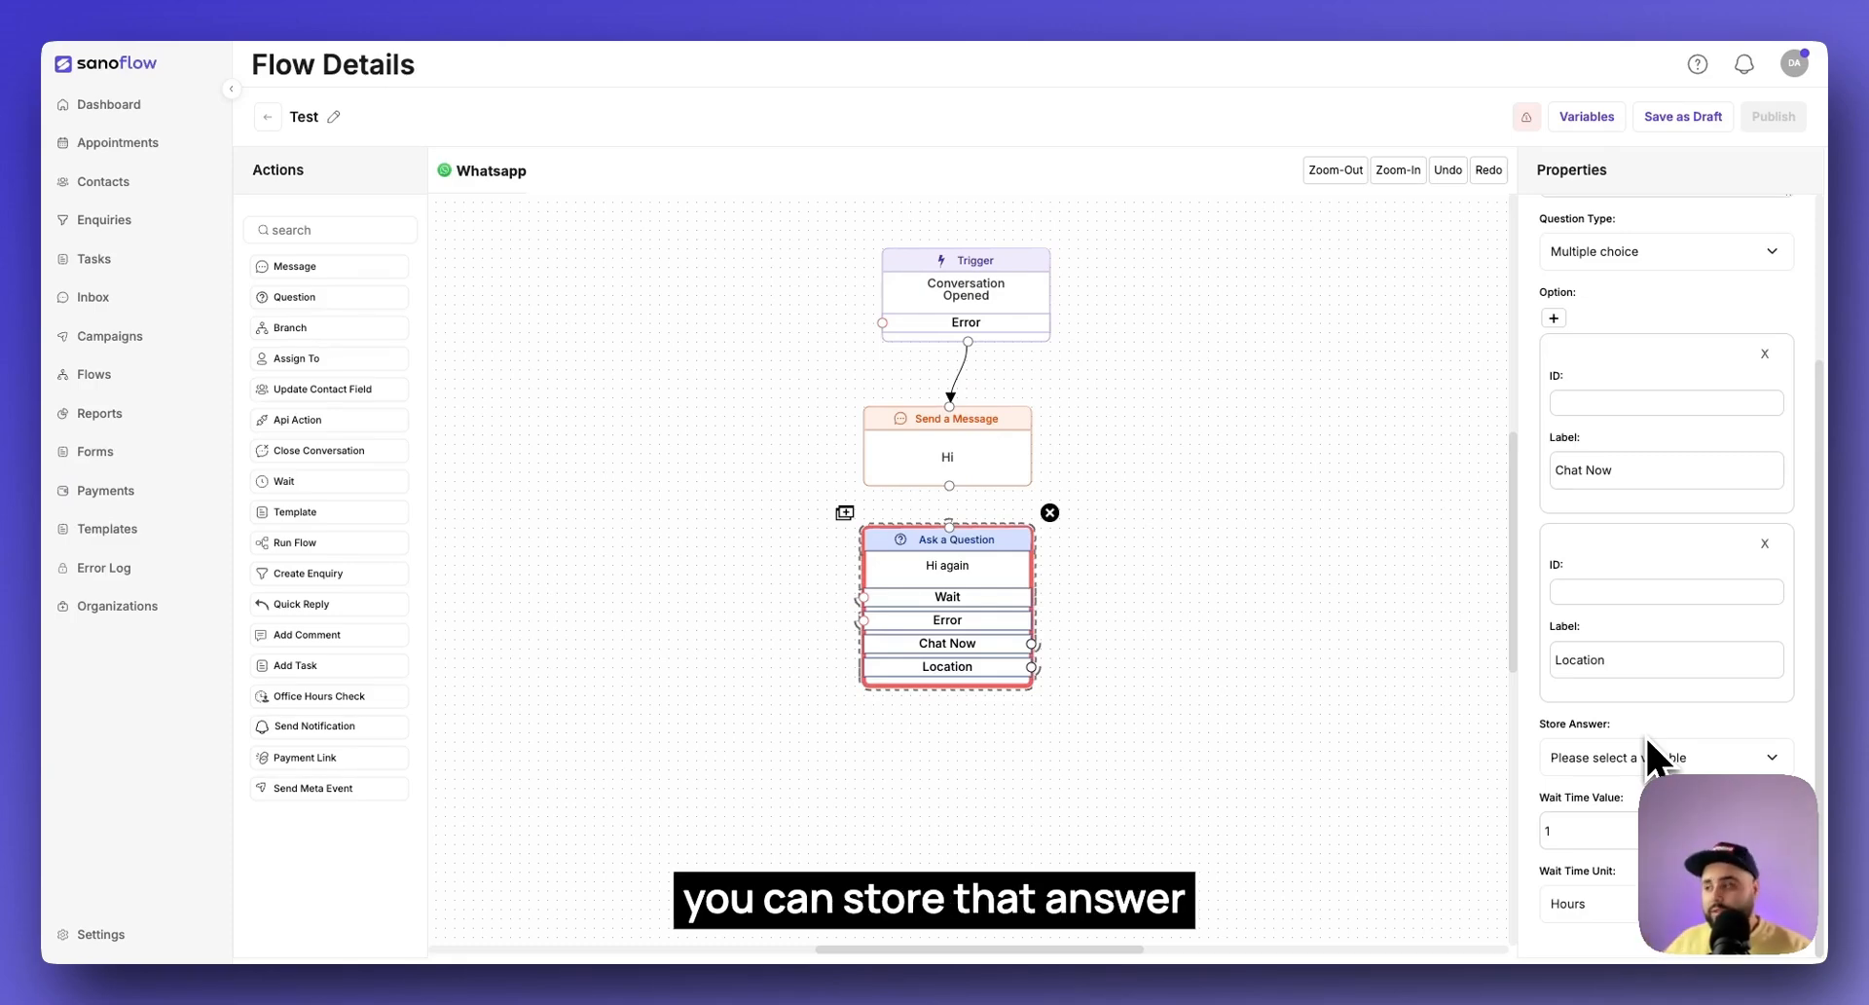
# Step: Store the question's reply in the variable "answer"
pyautogui.click(1645, 756)
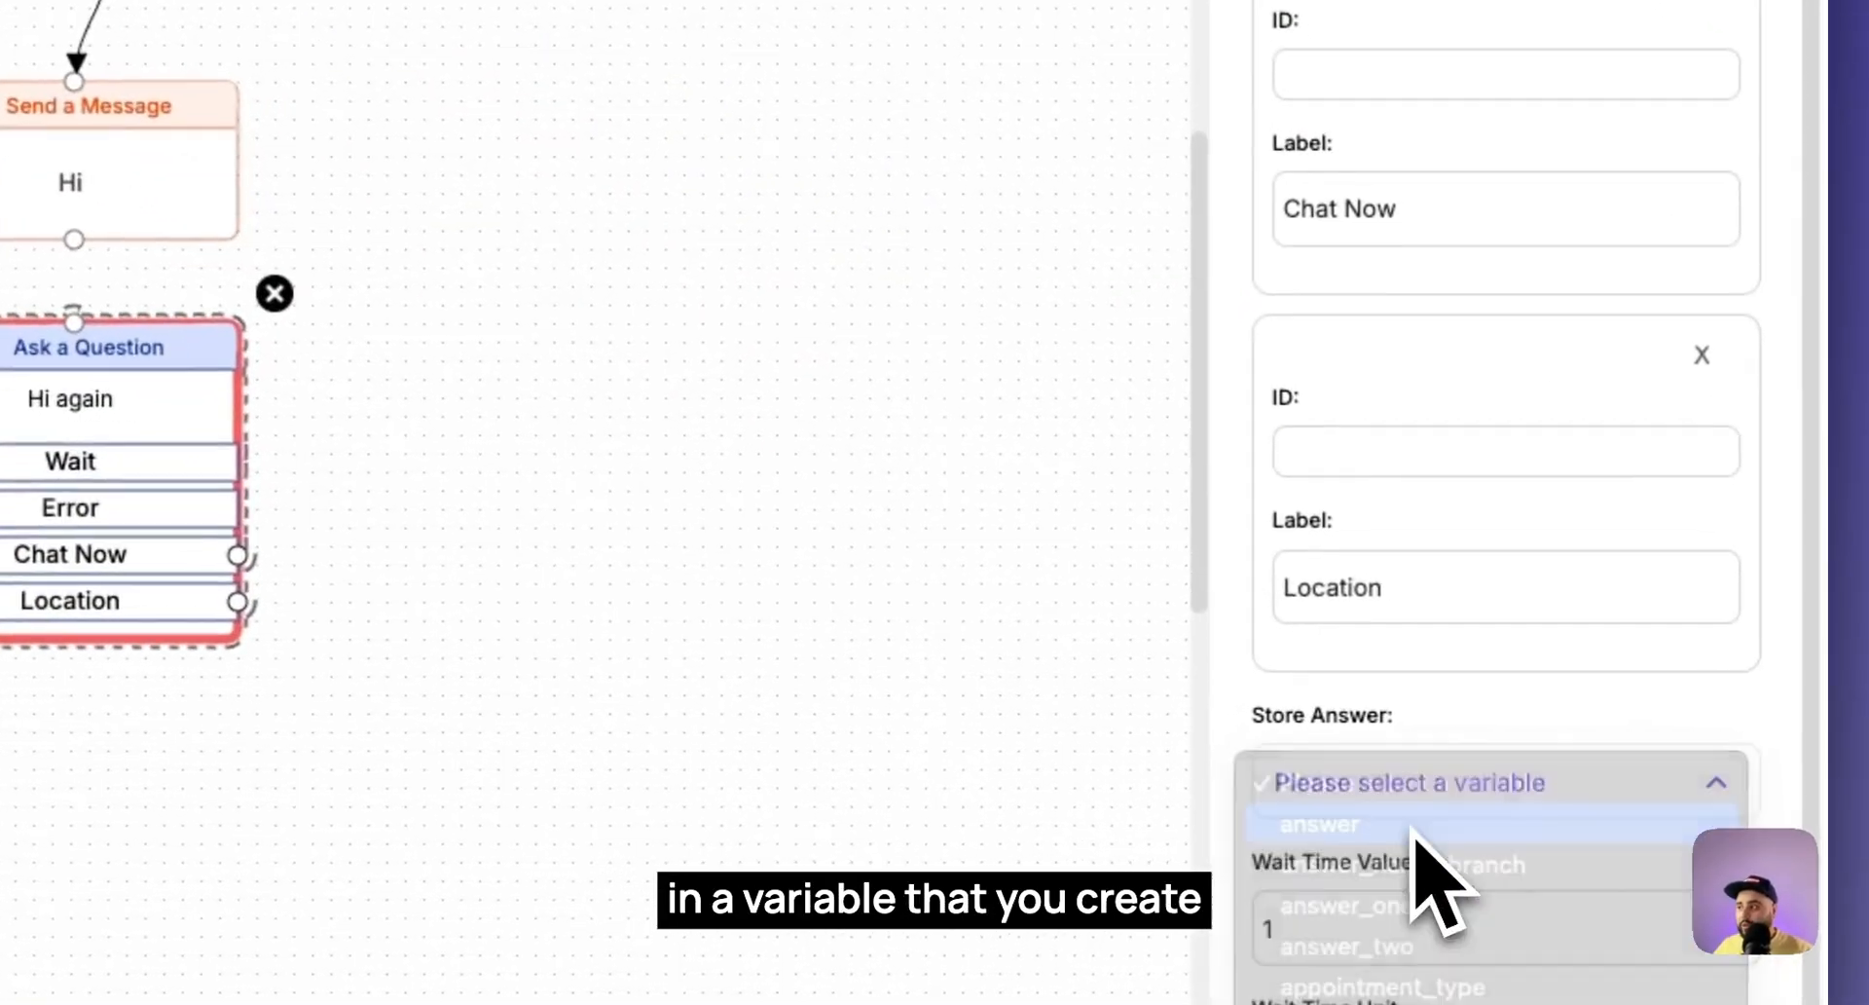
pyautogui.click(1413, 825)
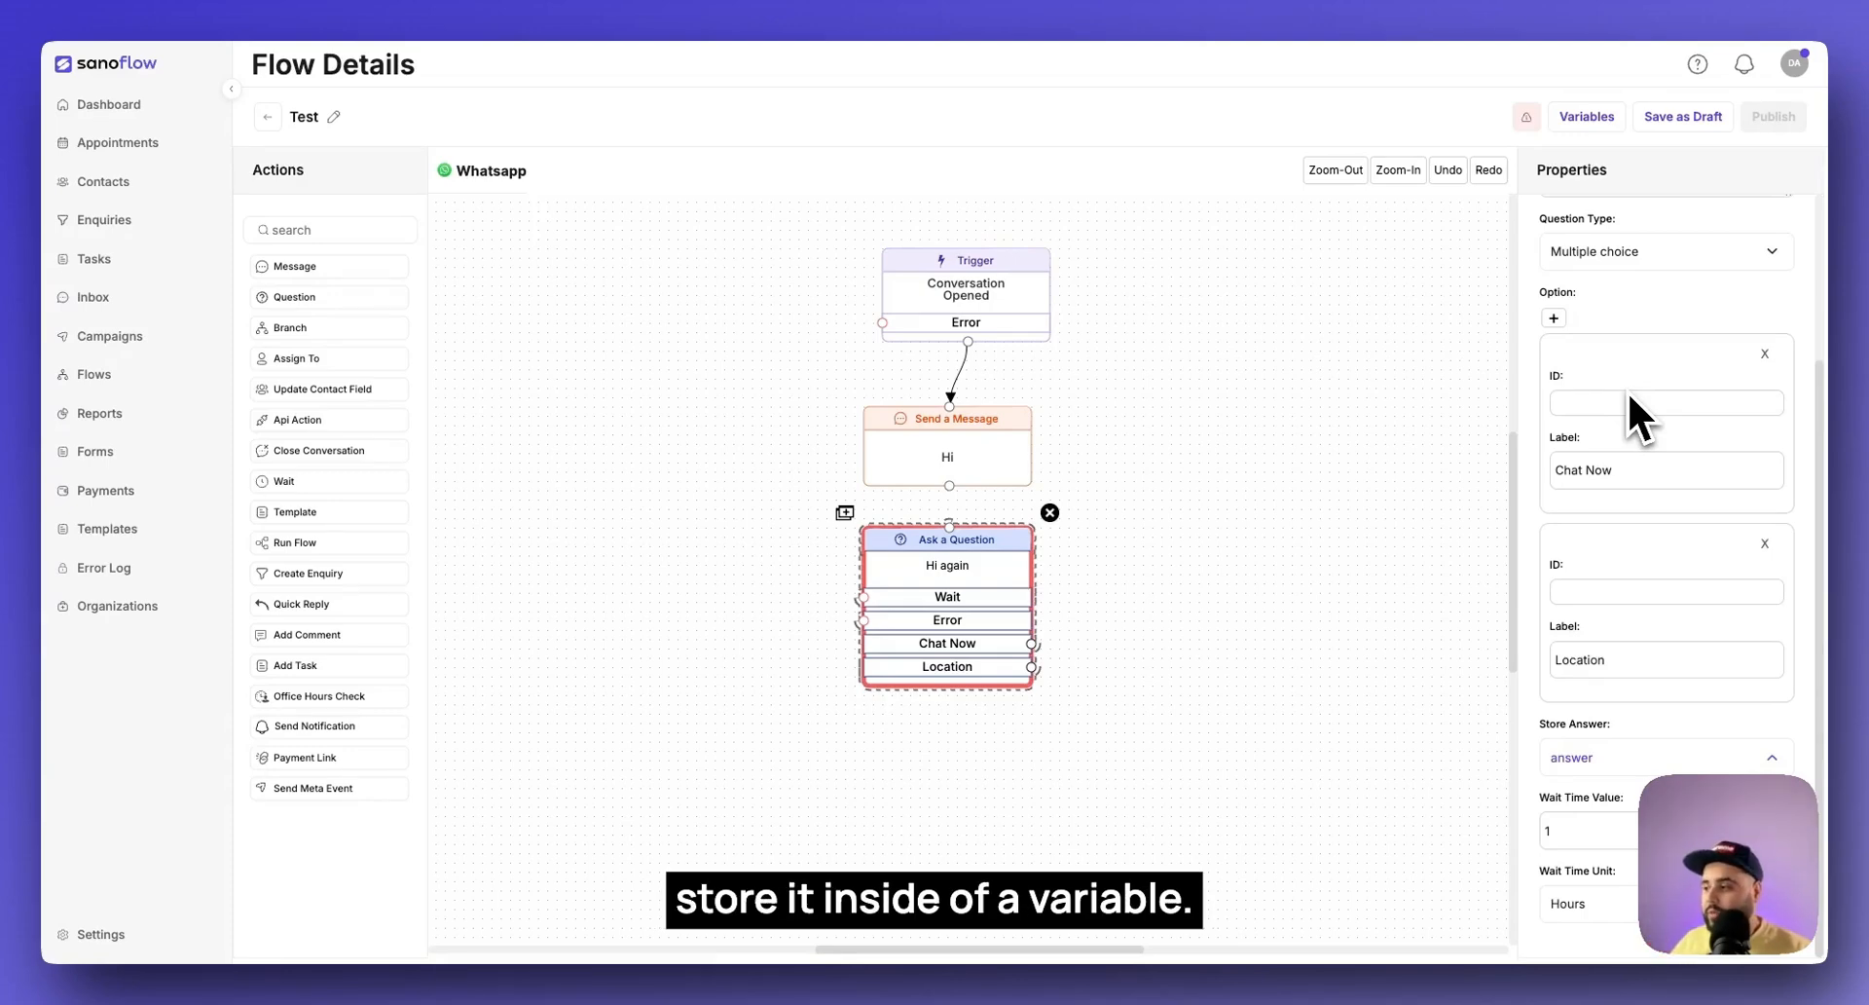
pyautogui.moveTo(1557, 800); pyautogui.dragTo(1616, 802)
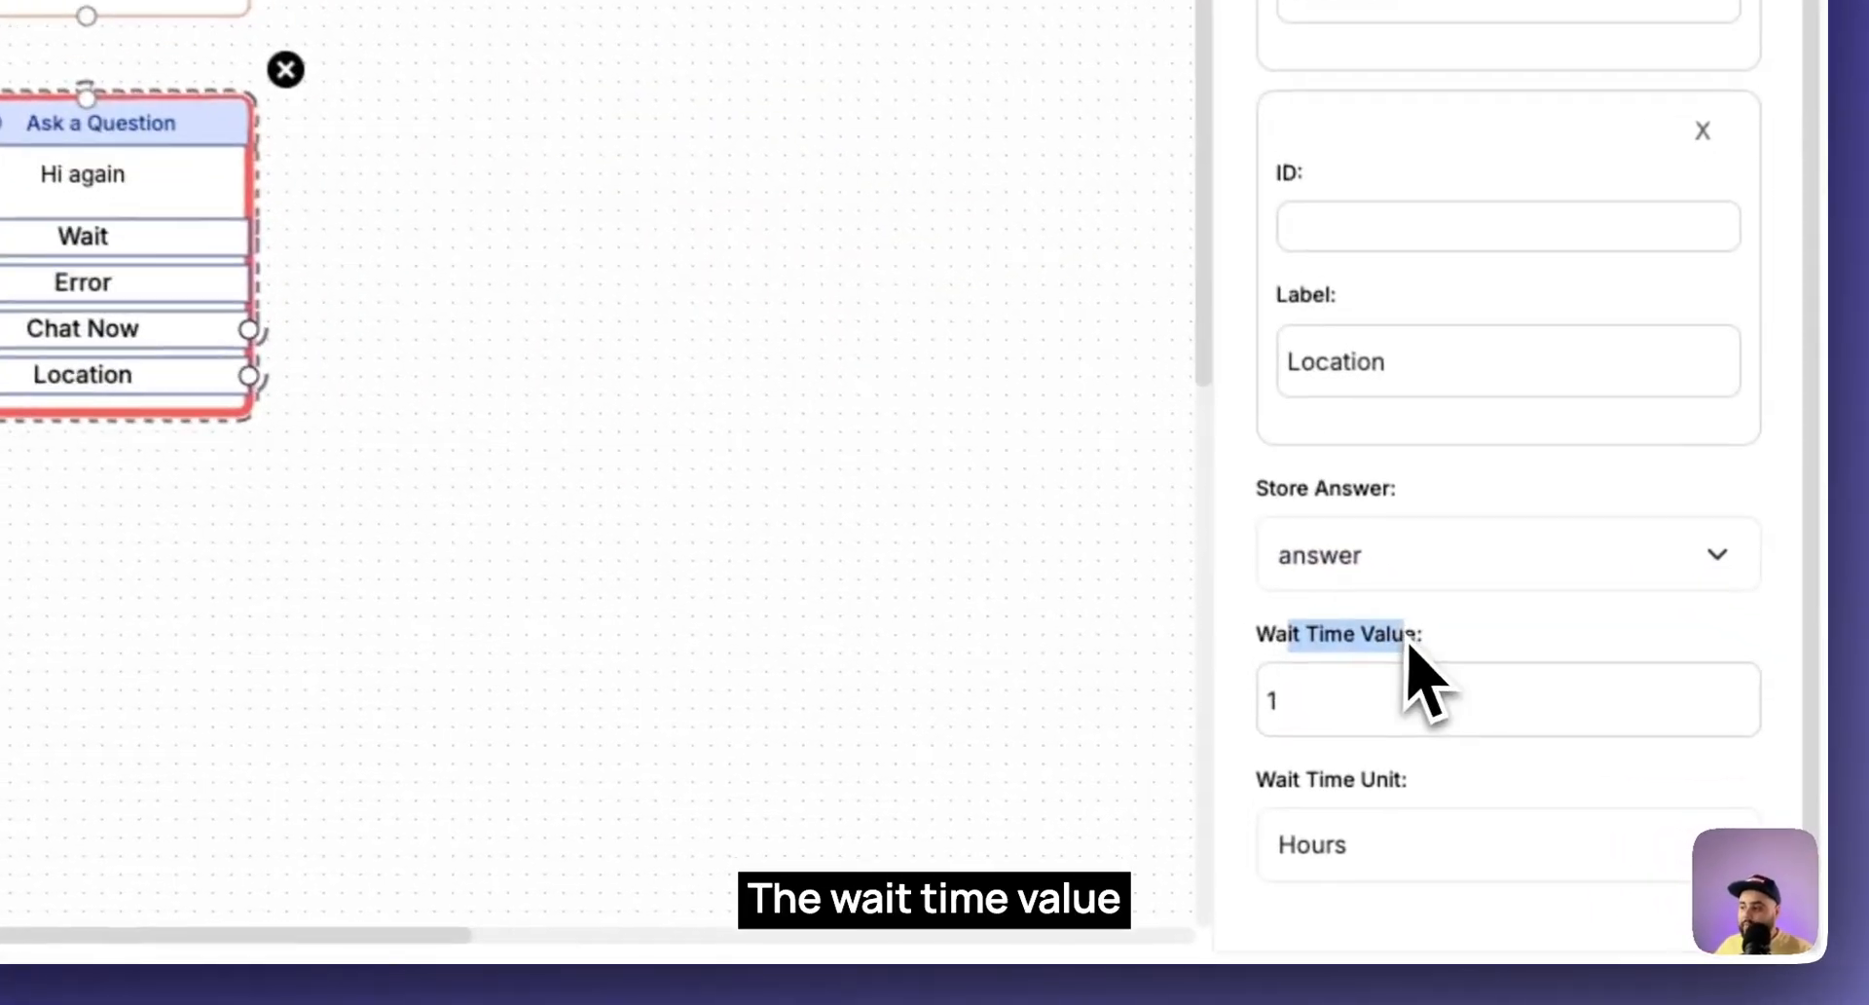
pyautogui.click(1470, 641)
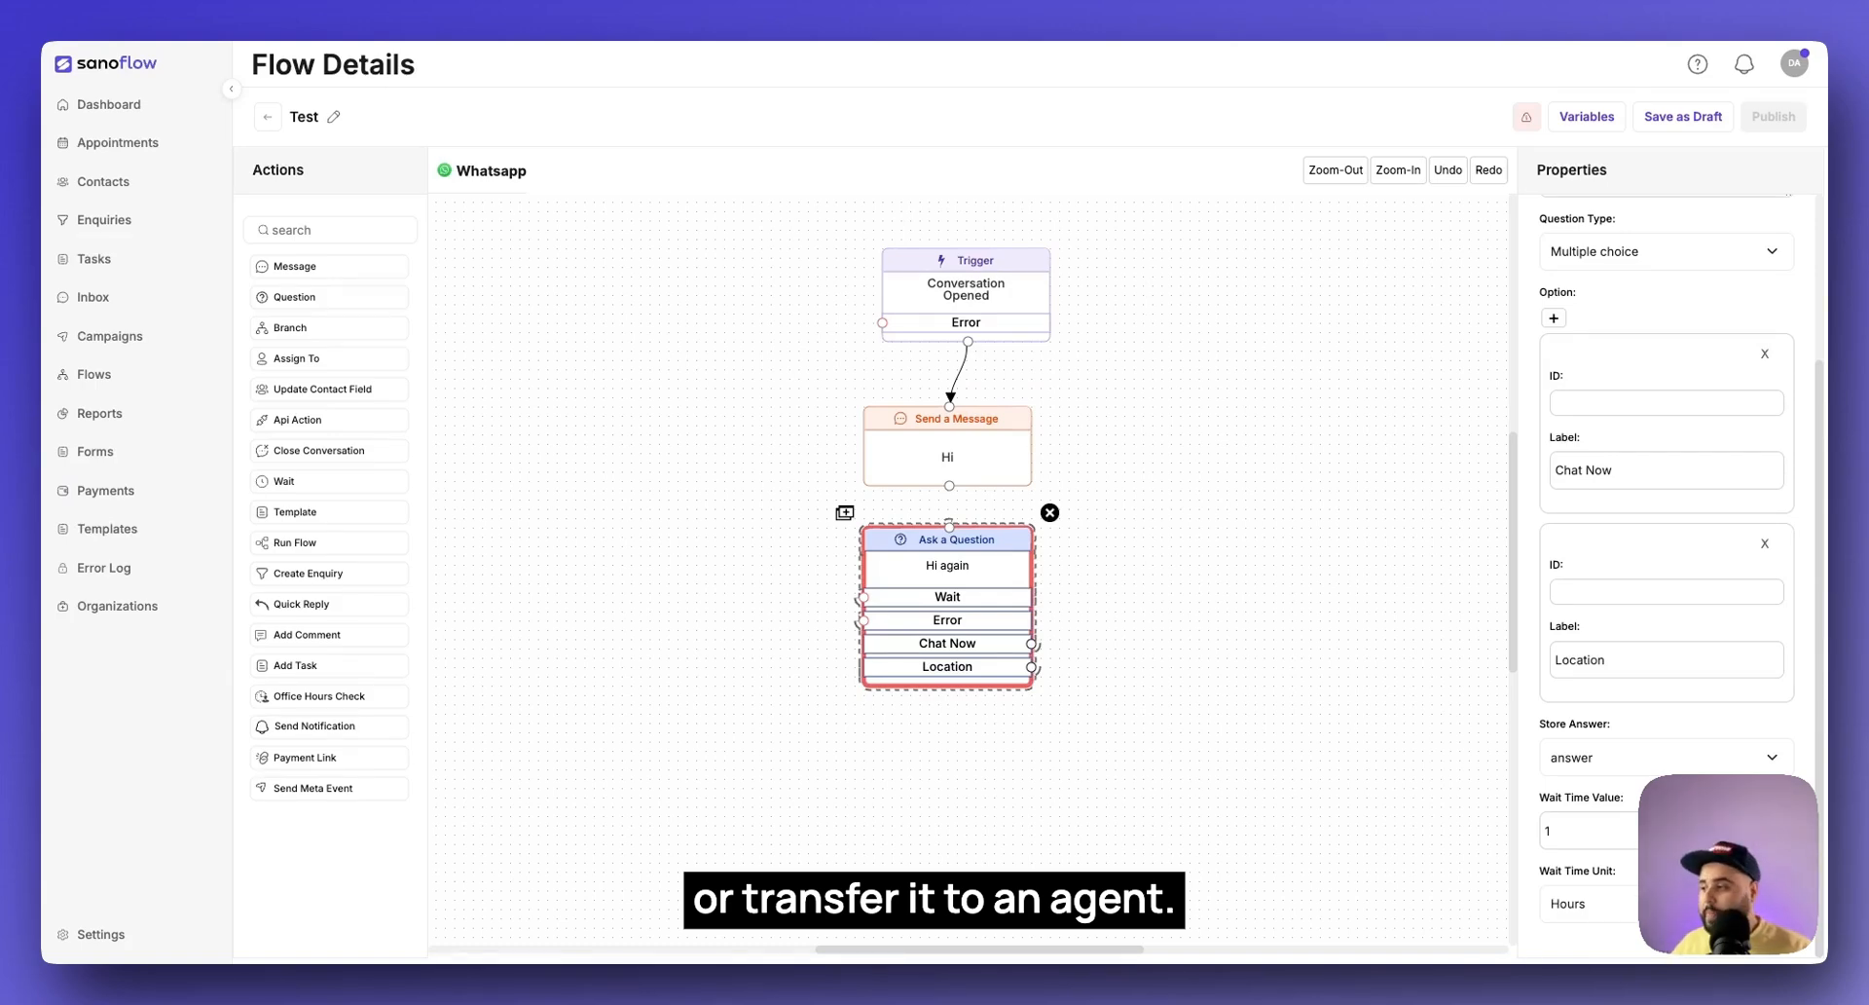
# Step: Shift the Ask a Question block slightly and connect the Send a Message block's output to its input
pyautogui.moveTo(930, 615); pyautogui.dragTo(947, 606)
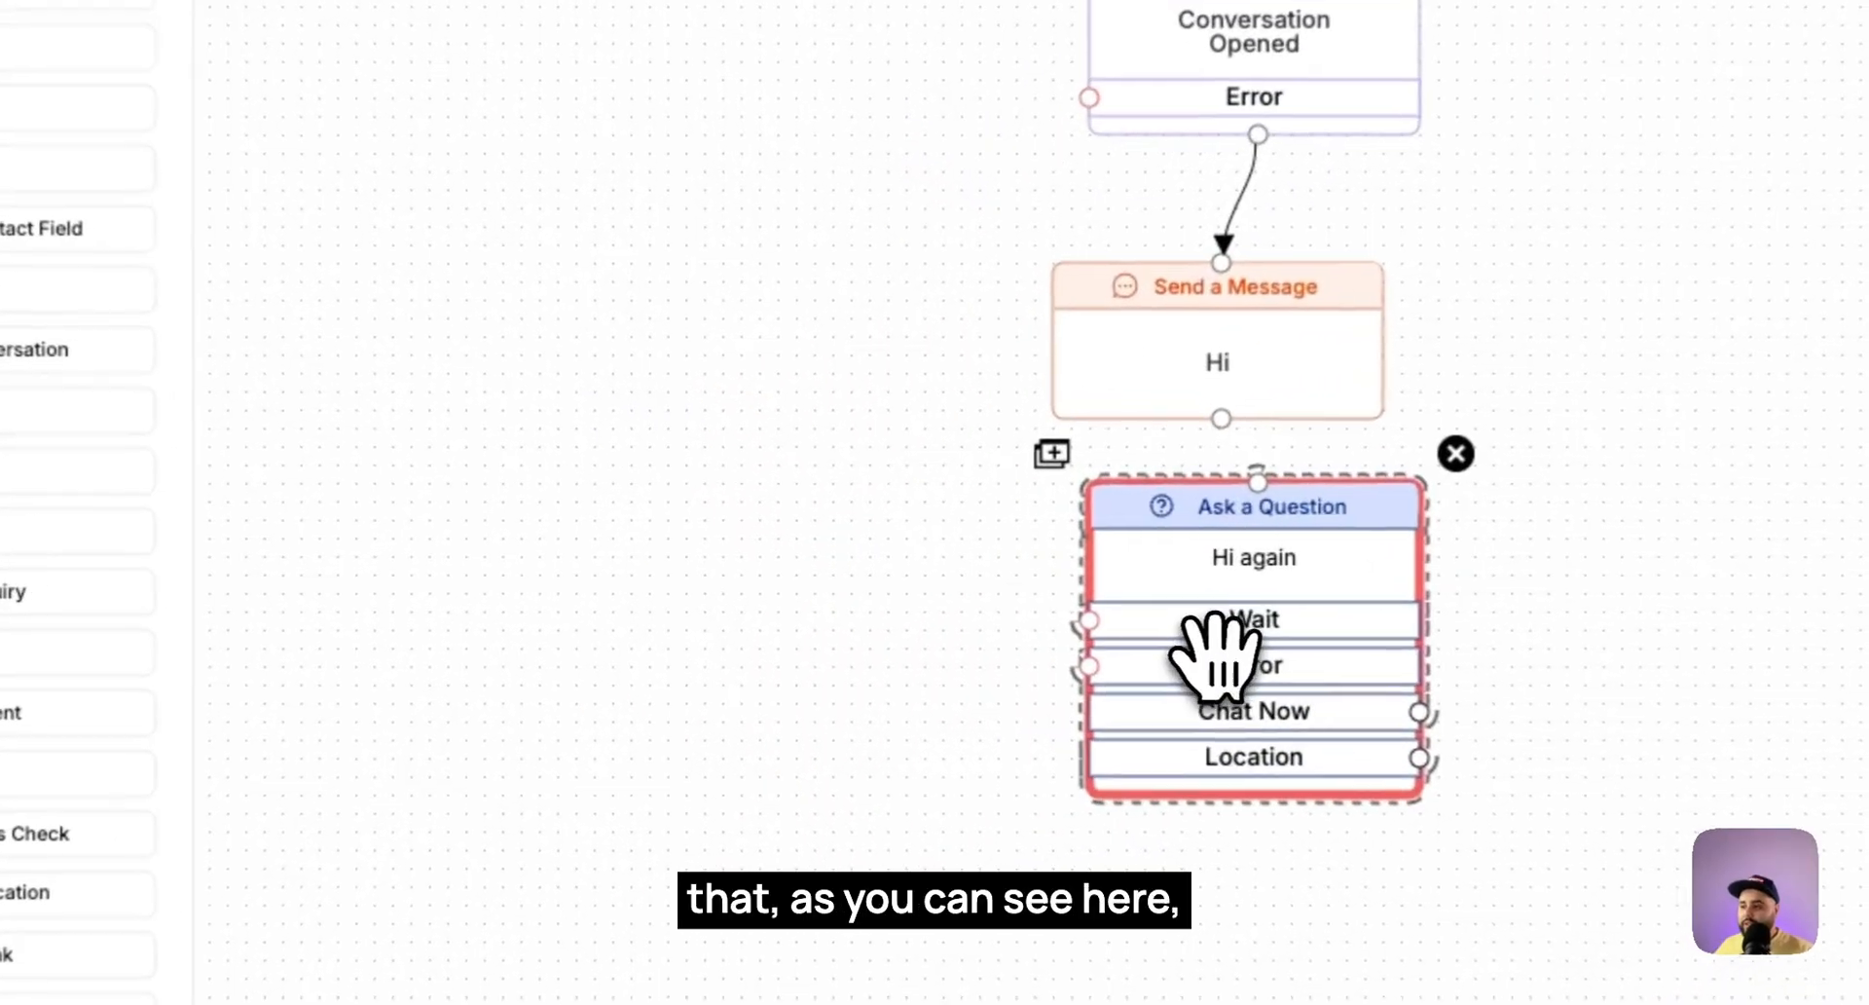
pyautogui.moveTo(1222, 419); pyautogui.dragTo(1265, 516)
pyautogui.click(1271, 525)
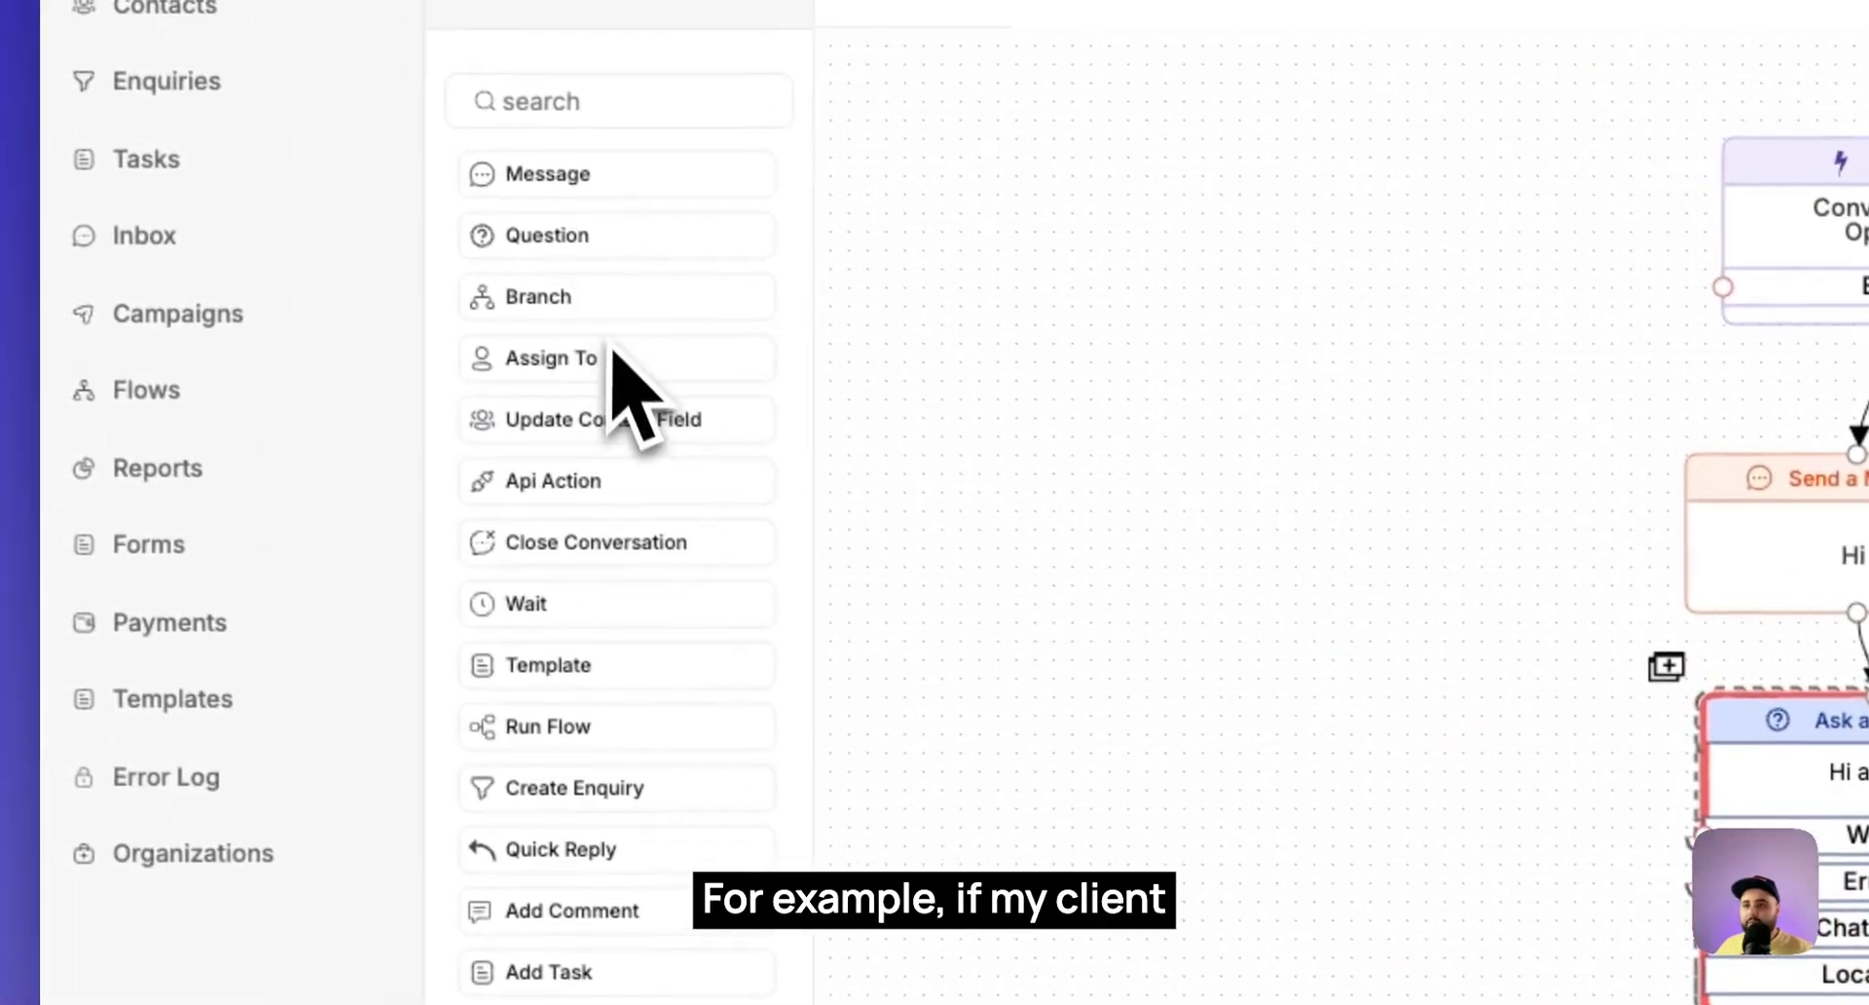
# Step: Add an Assign To action left of the question block and connect the question's Wait branch to it
pyautogui.moveTo(613, 375); pyautogui.dragTo(1349, 925)
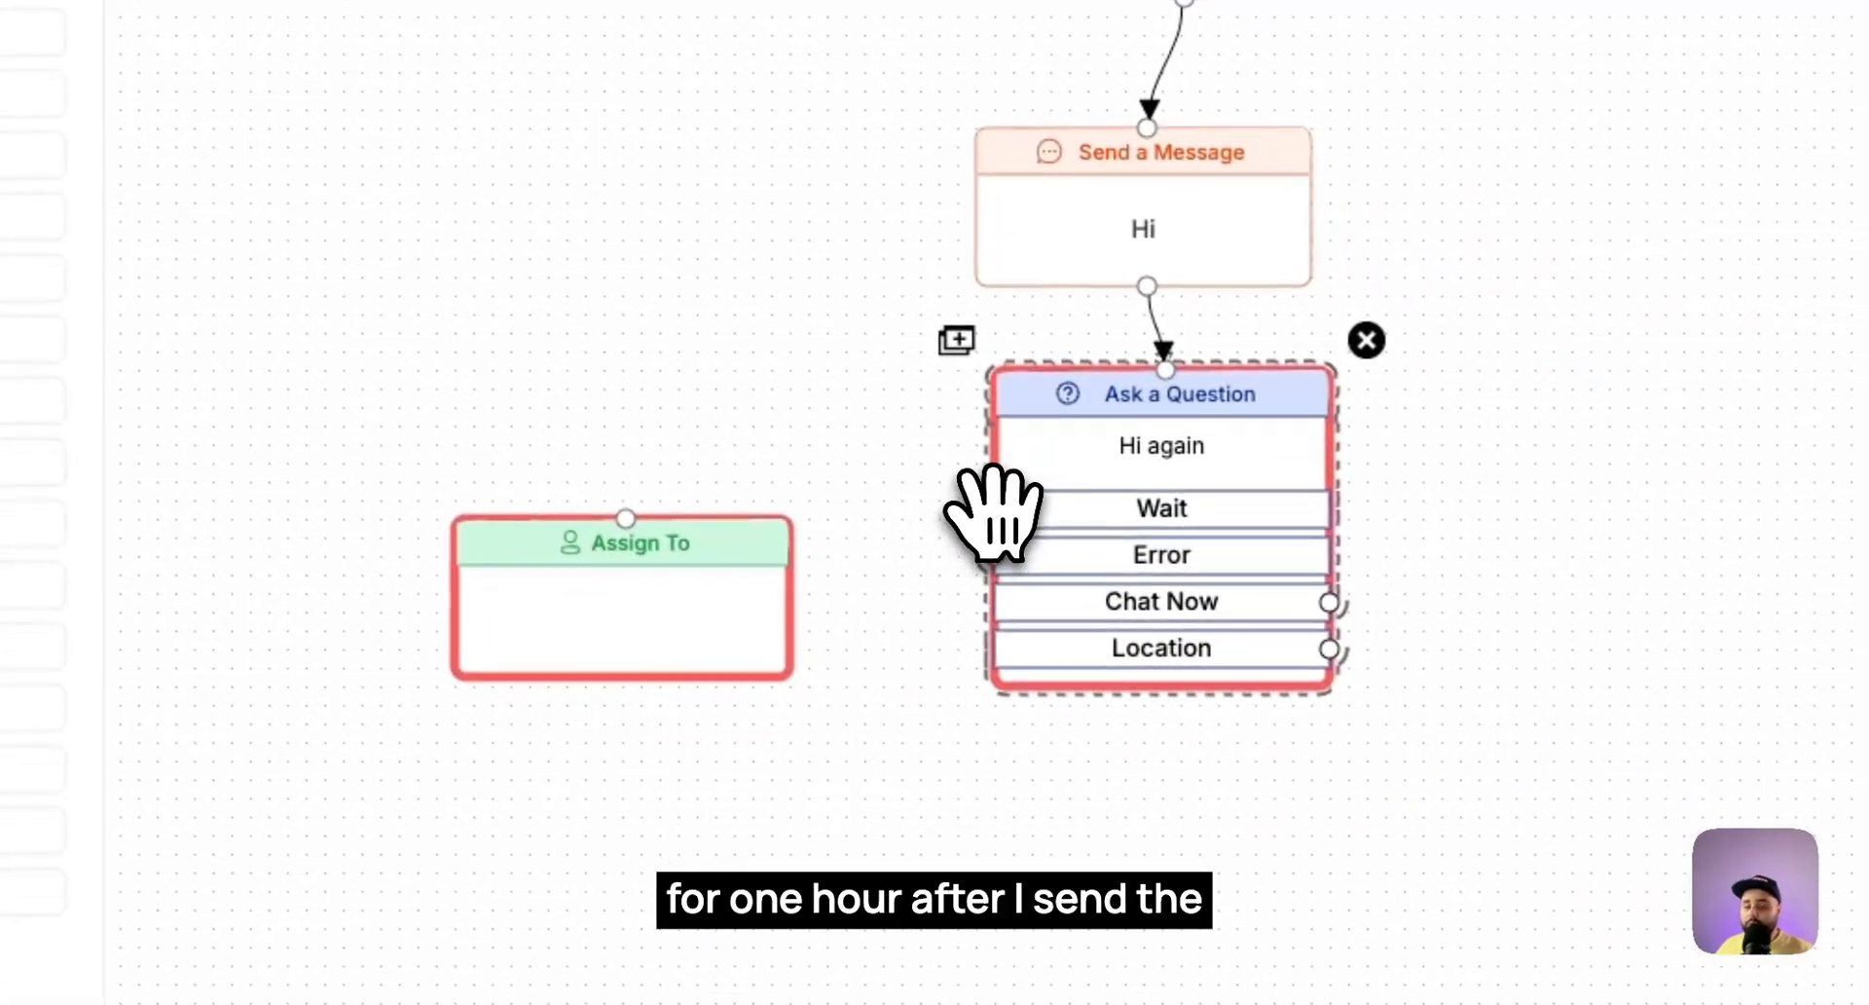
pyautogui.click(997, 508)
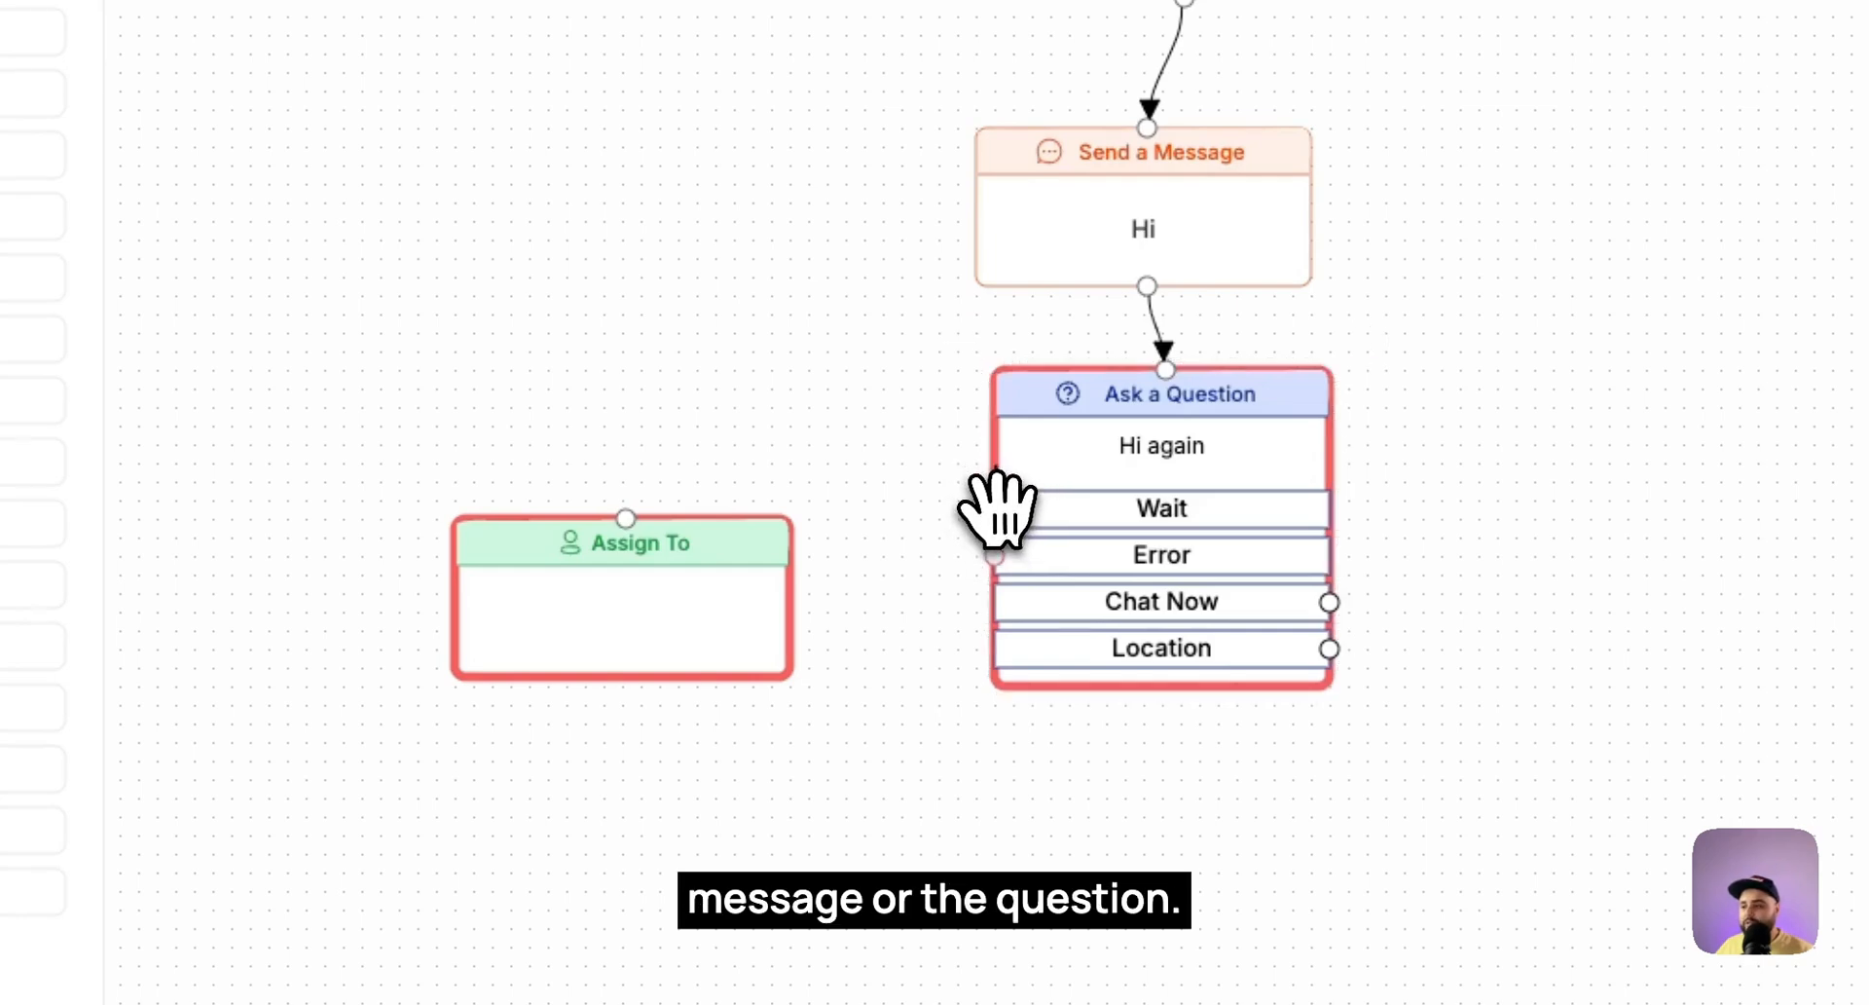
pyautogui.moveTo(995, 508); pyautogui.dragTo(626, 518)
# Step: Set the Assign To action to Team and User with Customer Support as the team
pyautogui.click(685, 596)
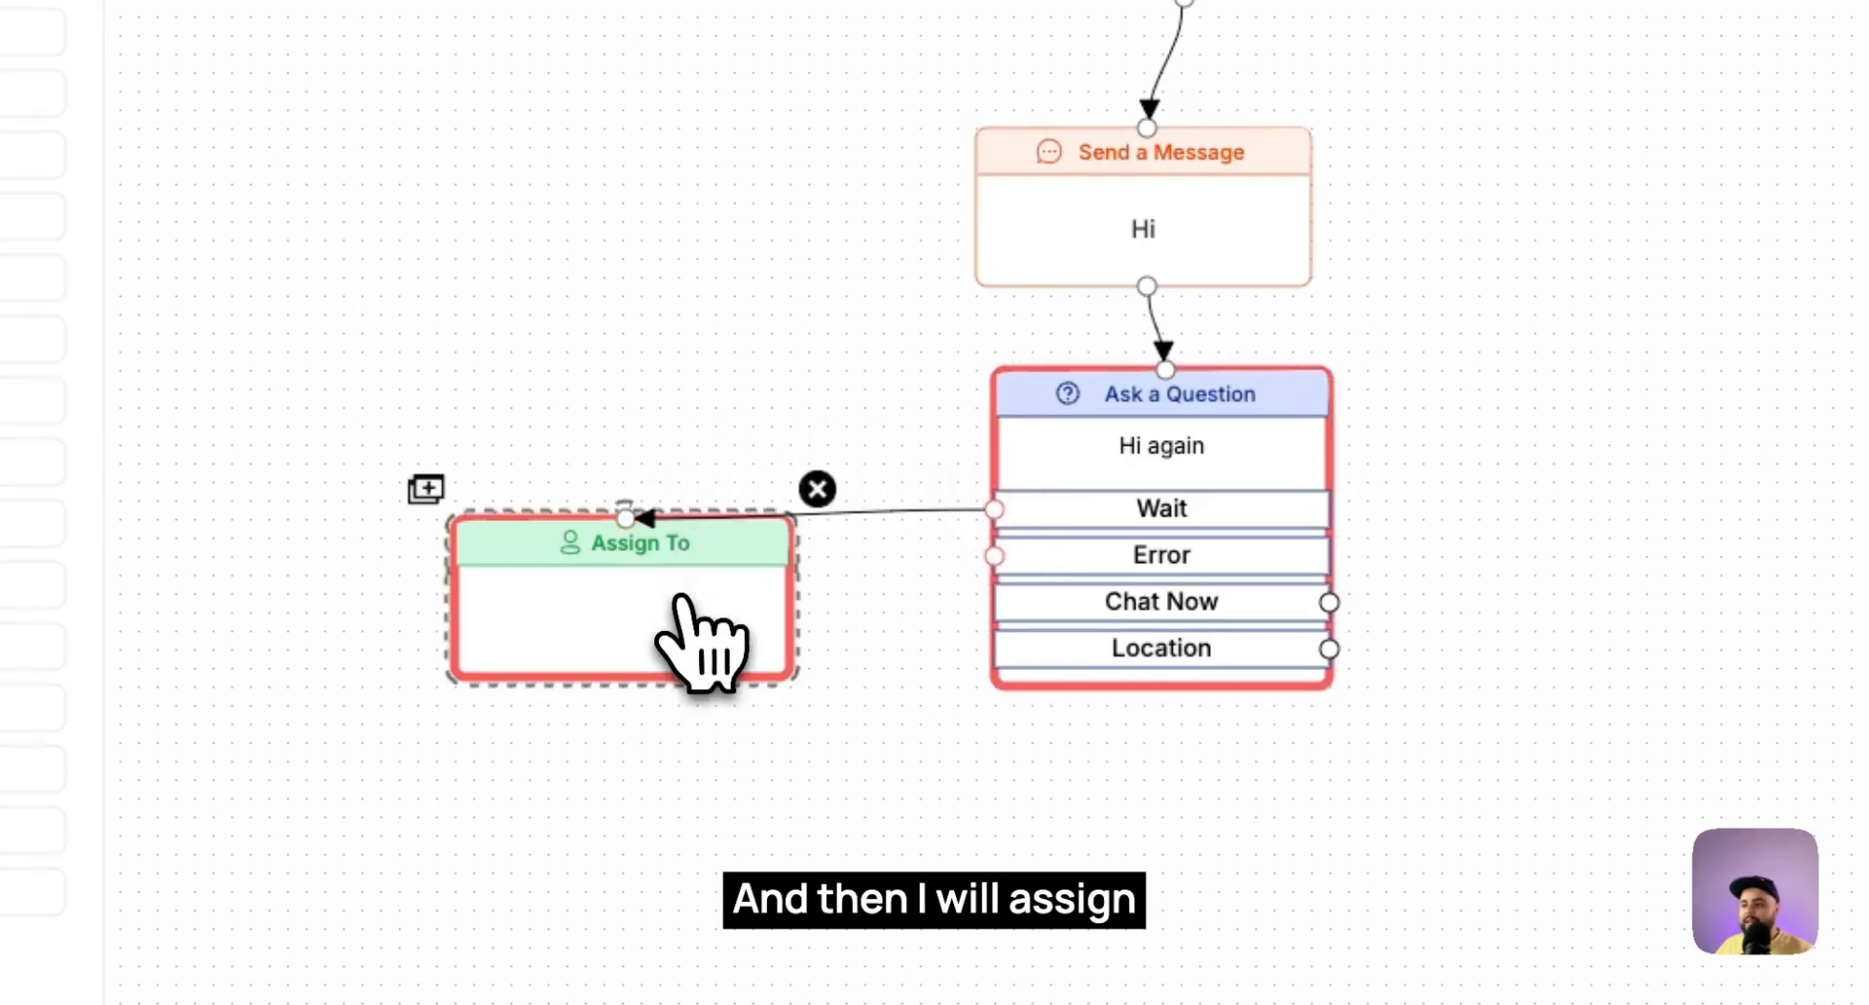
pyautogui.click(1402, 195)
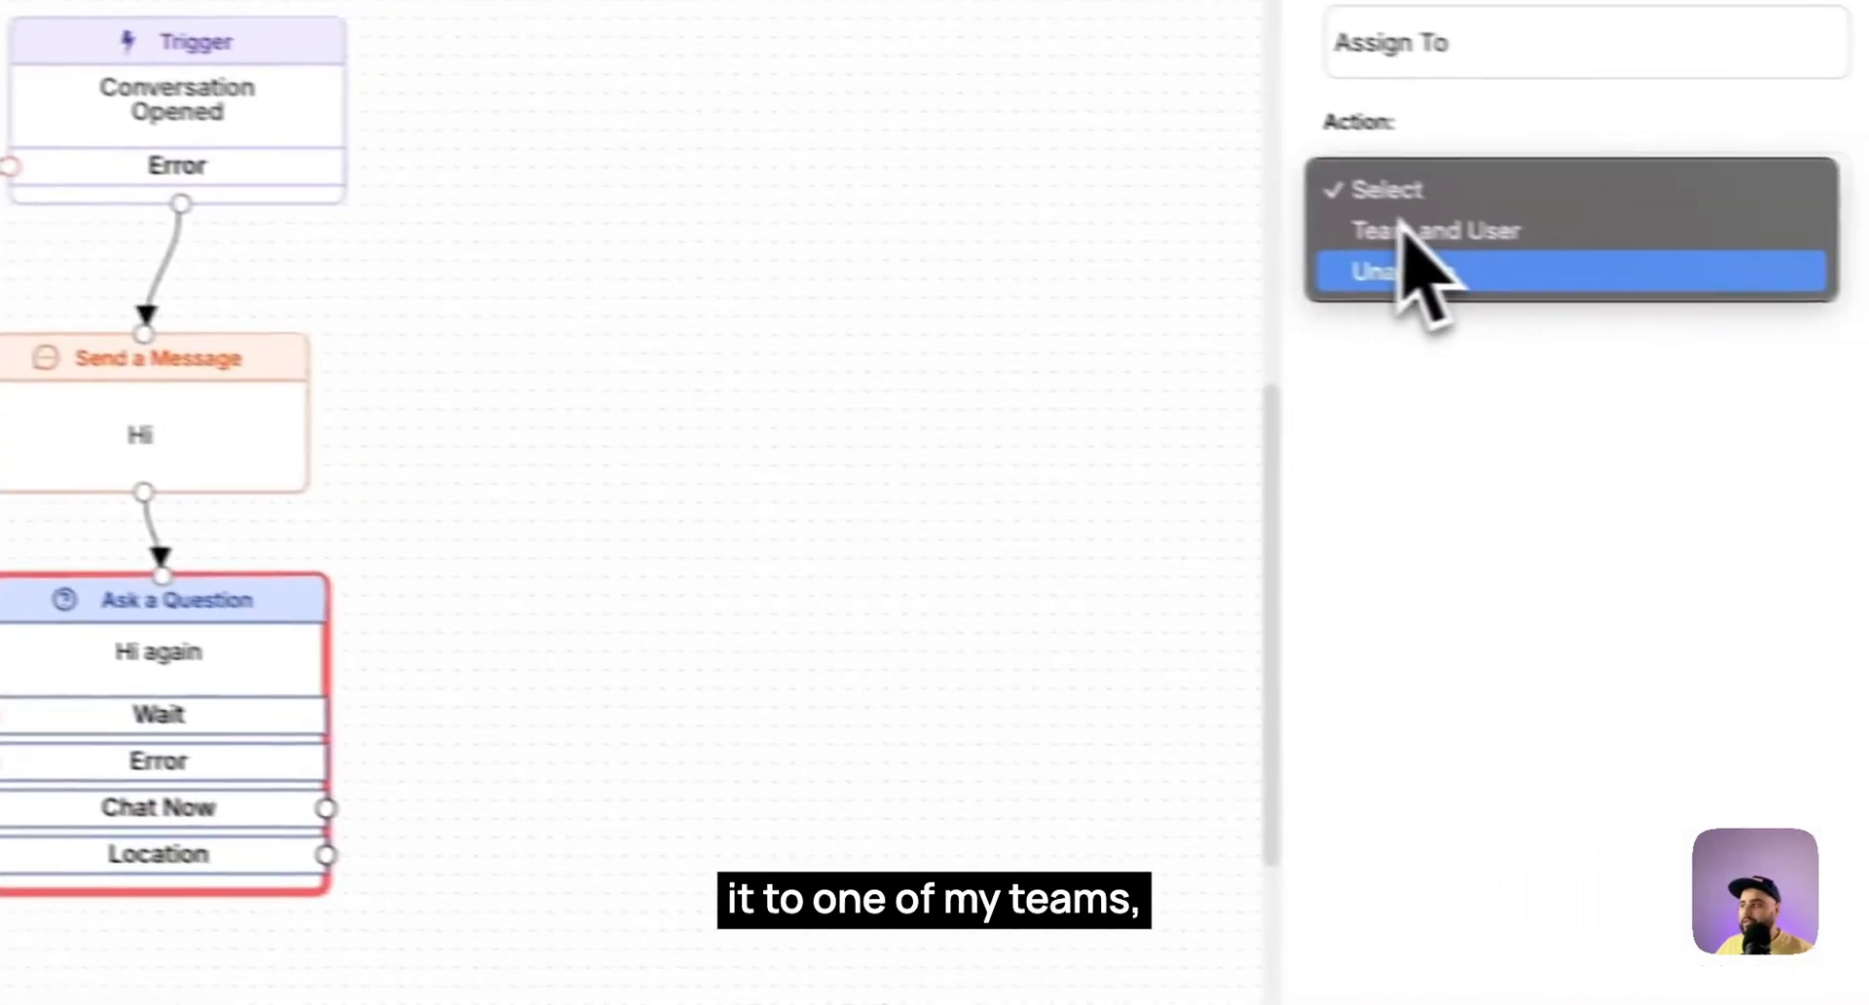
pyautogui.click(1407, 231)
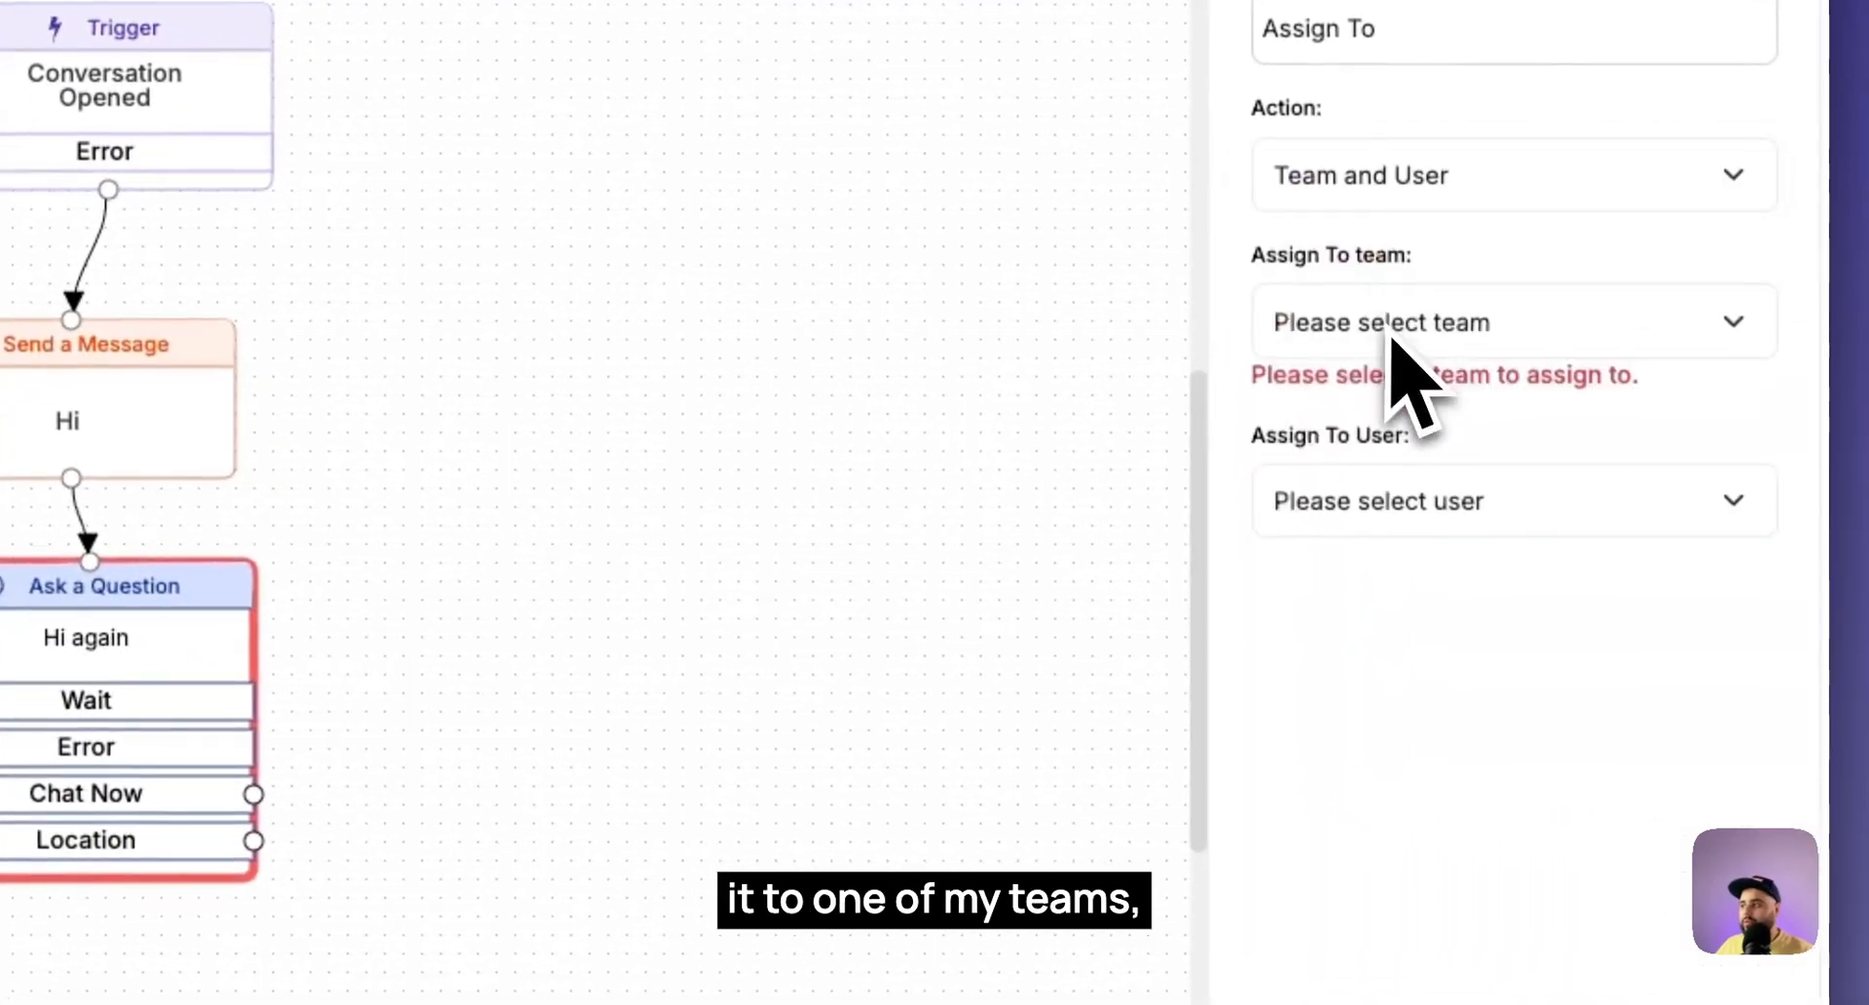
pyautogui.click(1387, 324)
pyautogui.click(1408, 403)
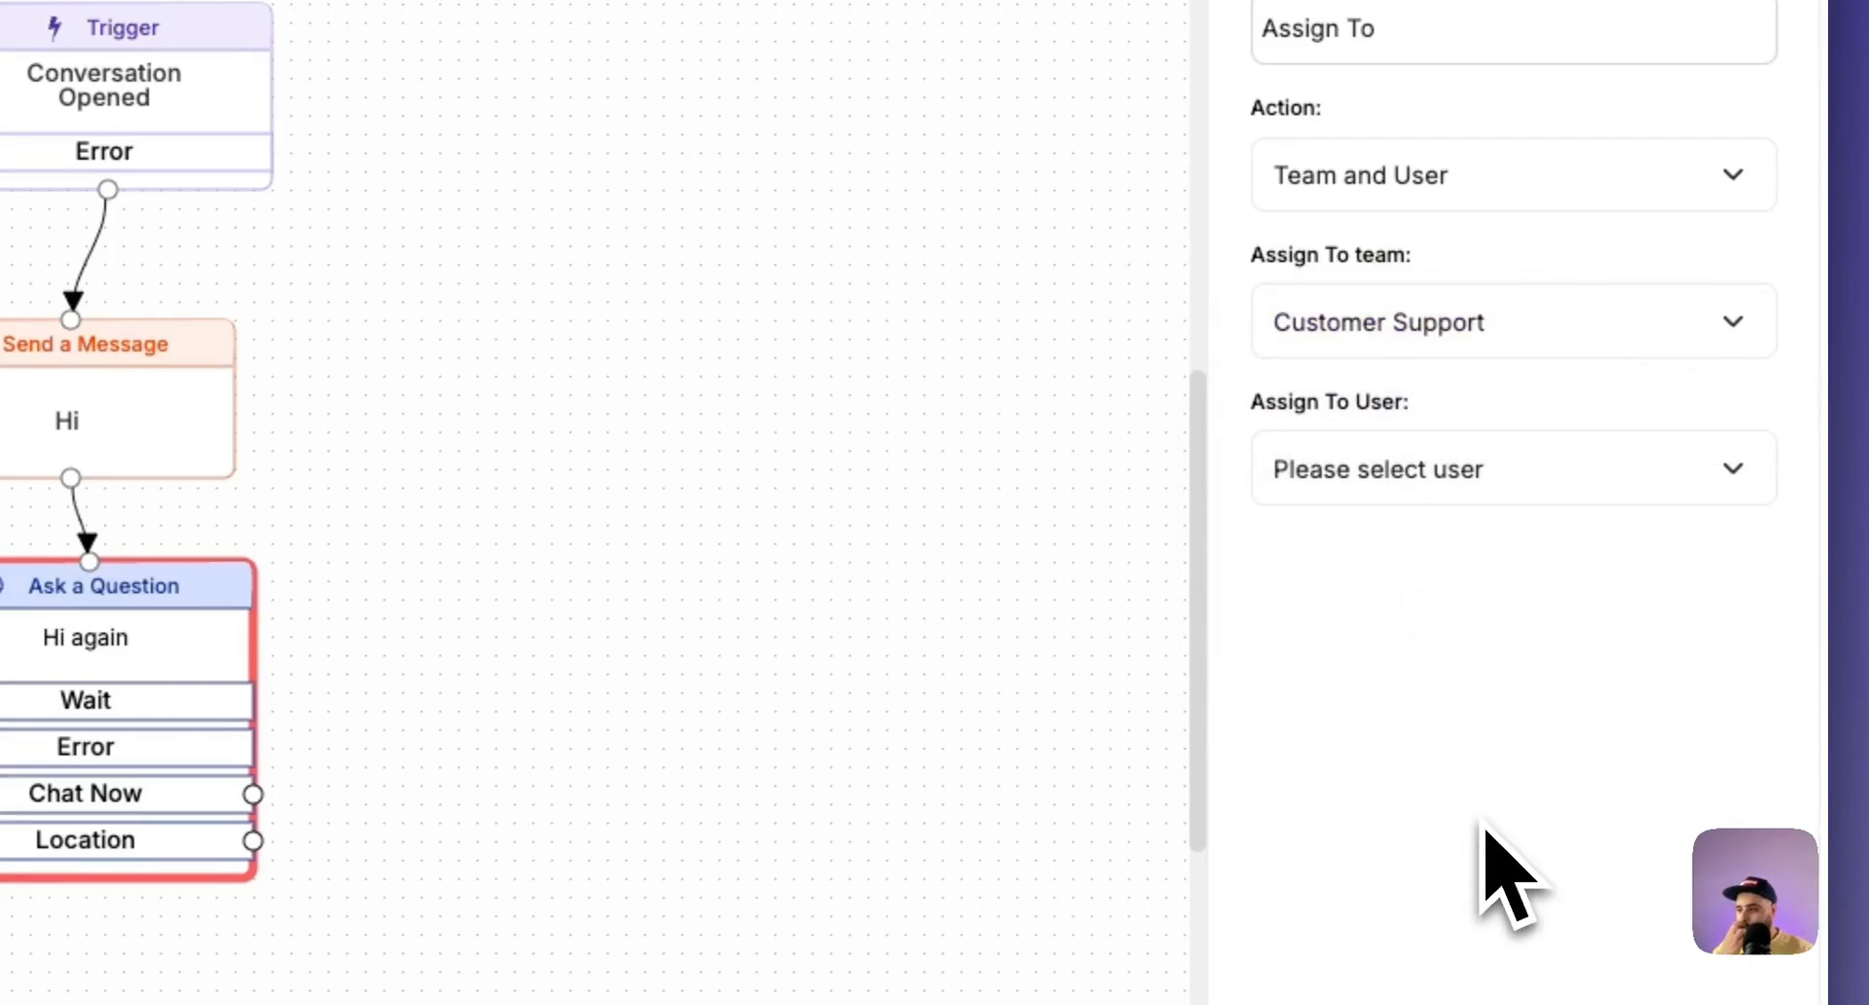
# Step: Delete the Customer Support Assign To block attached to the question's Wait branch
pyautogui.click(193, 701)
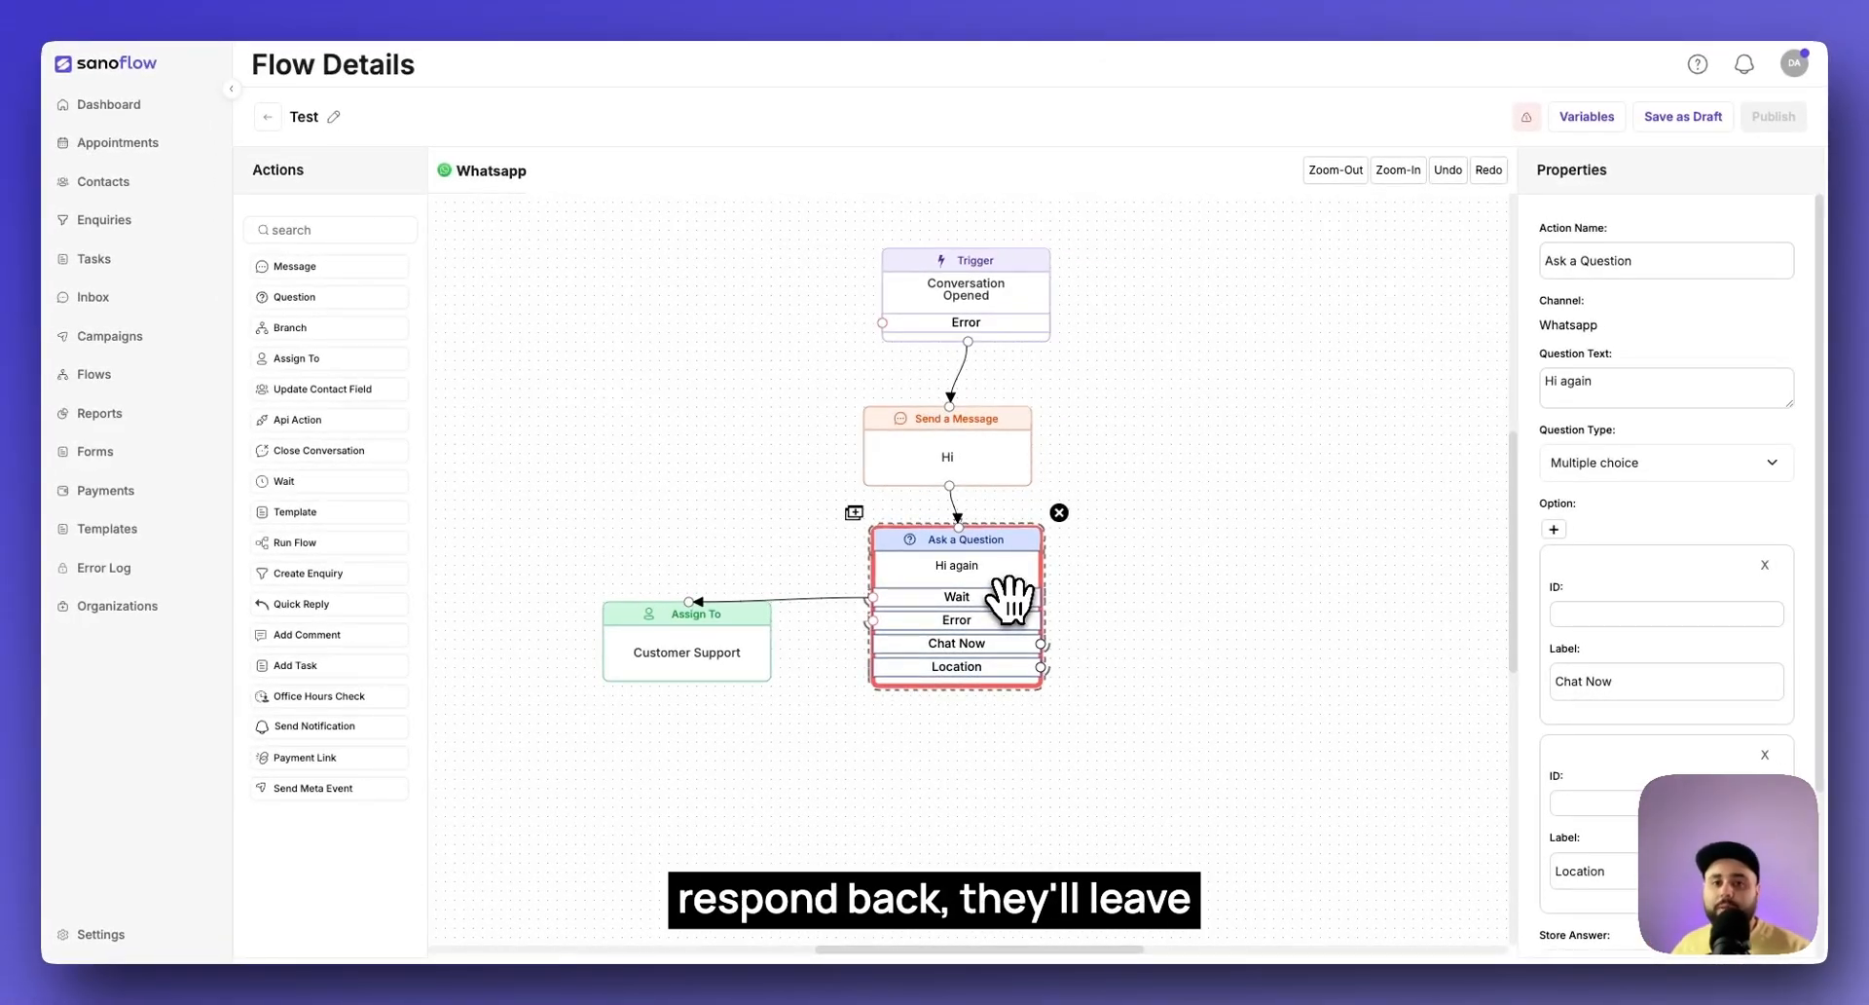
pyautogui.click(672, 635)
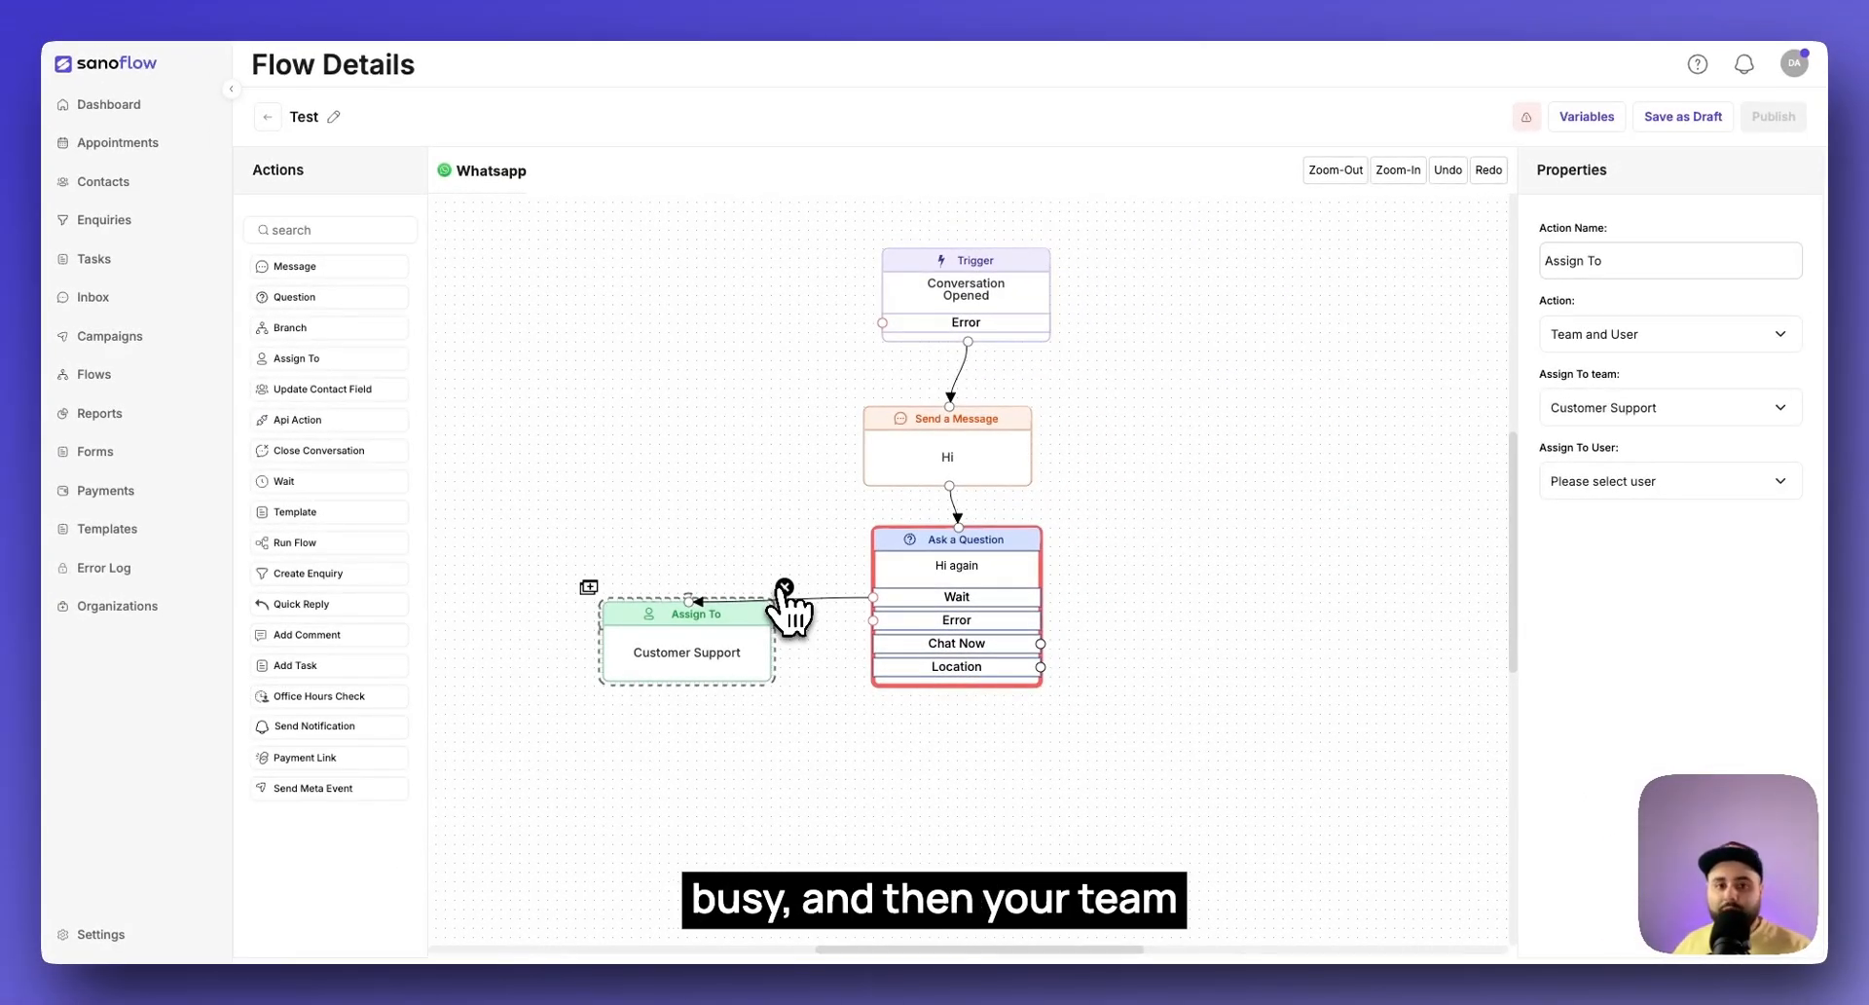
pyautogui.click(785, 587)
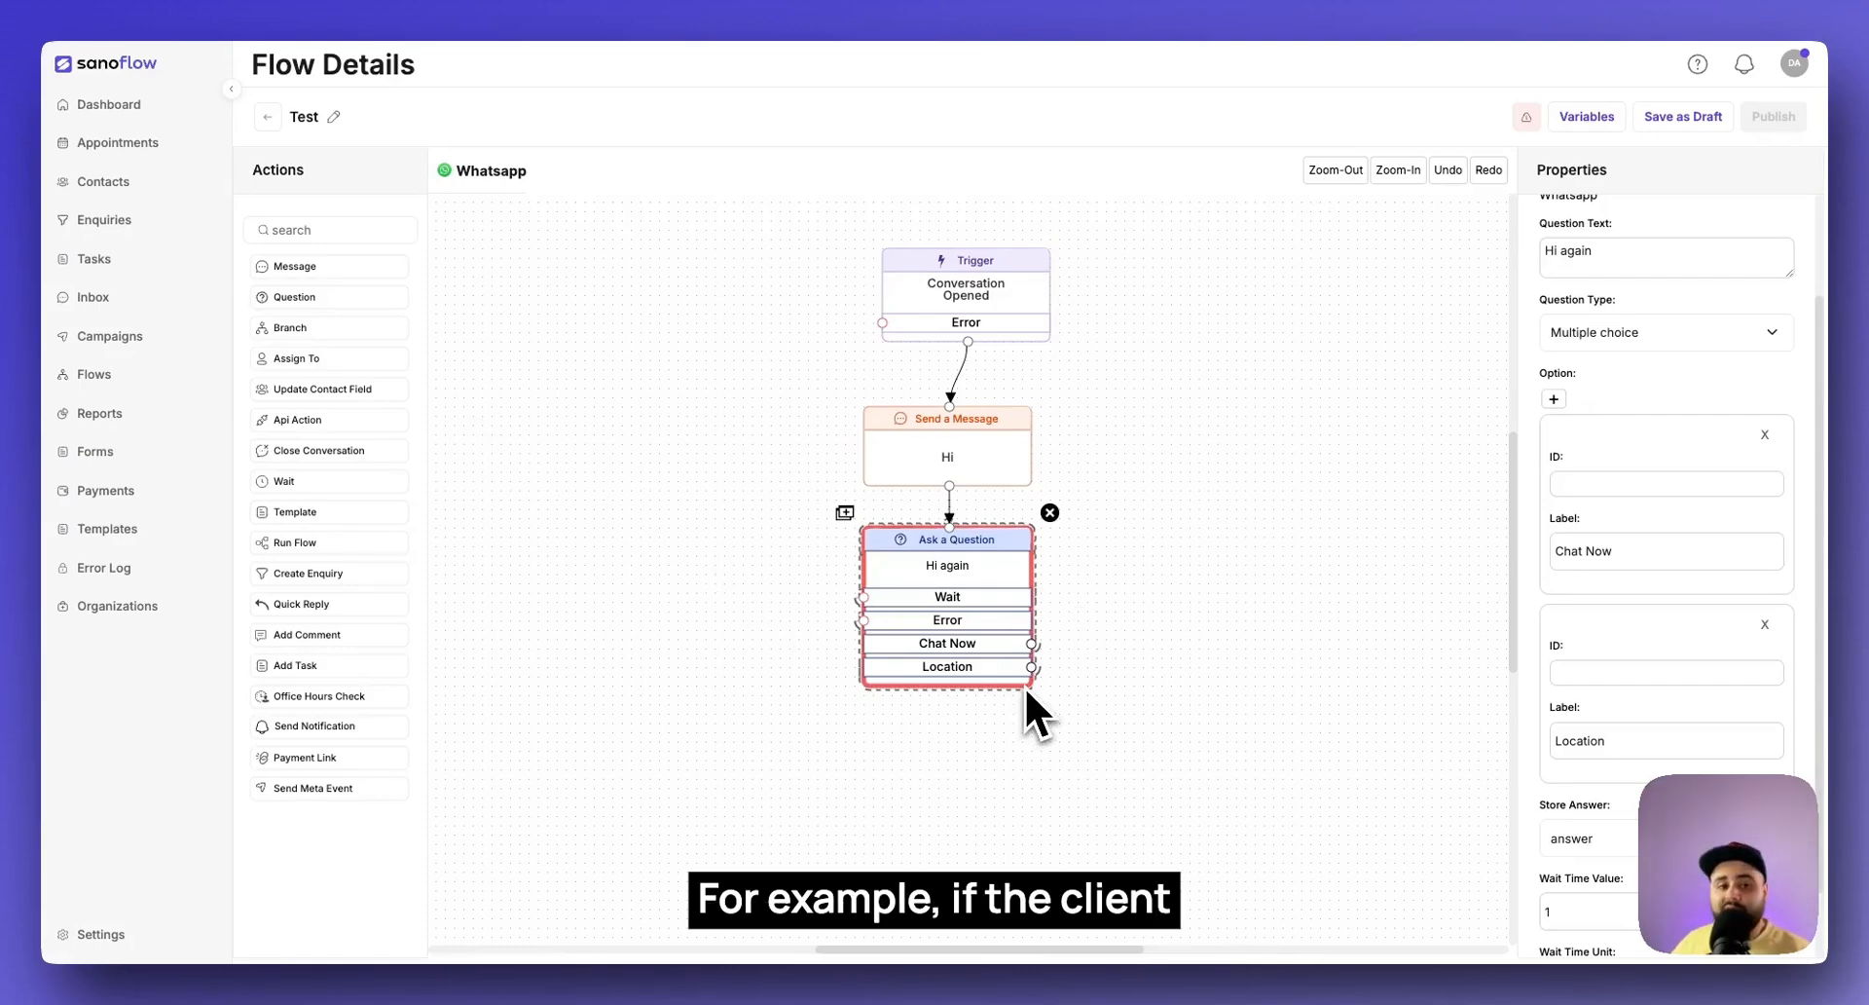
# Step: Add an Assign To action and a Send a Message action to the right of the Ask a Question block
pyautogui.moveTo(324, 353); pyautogui.dragTo(1194, 623)
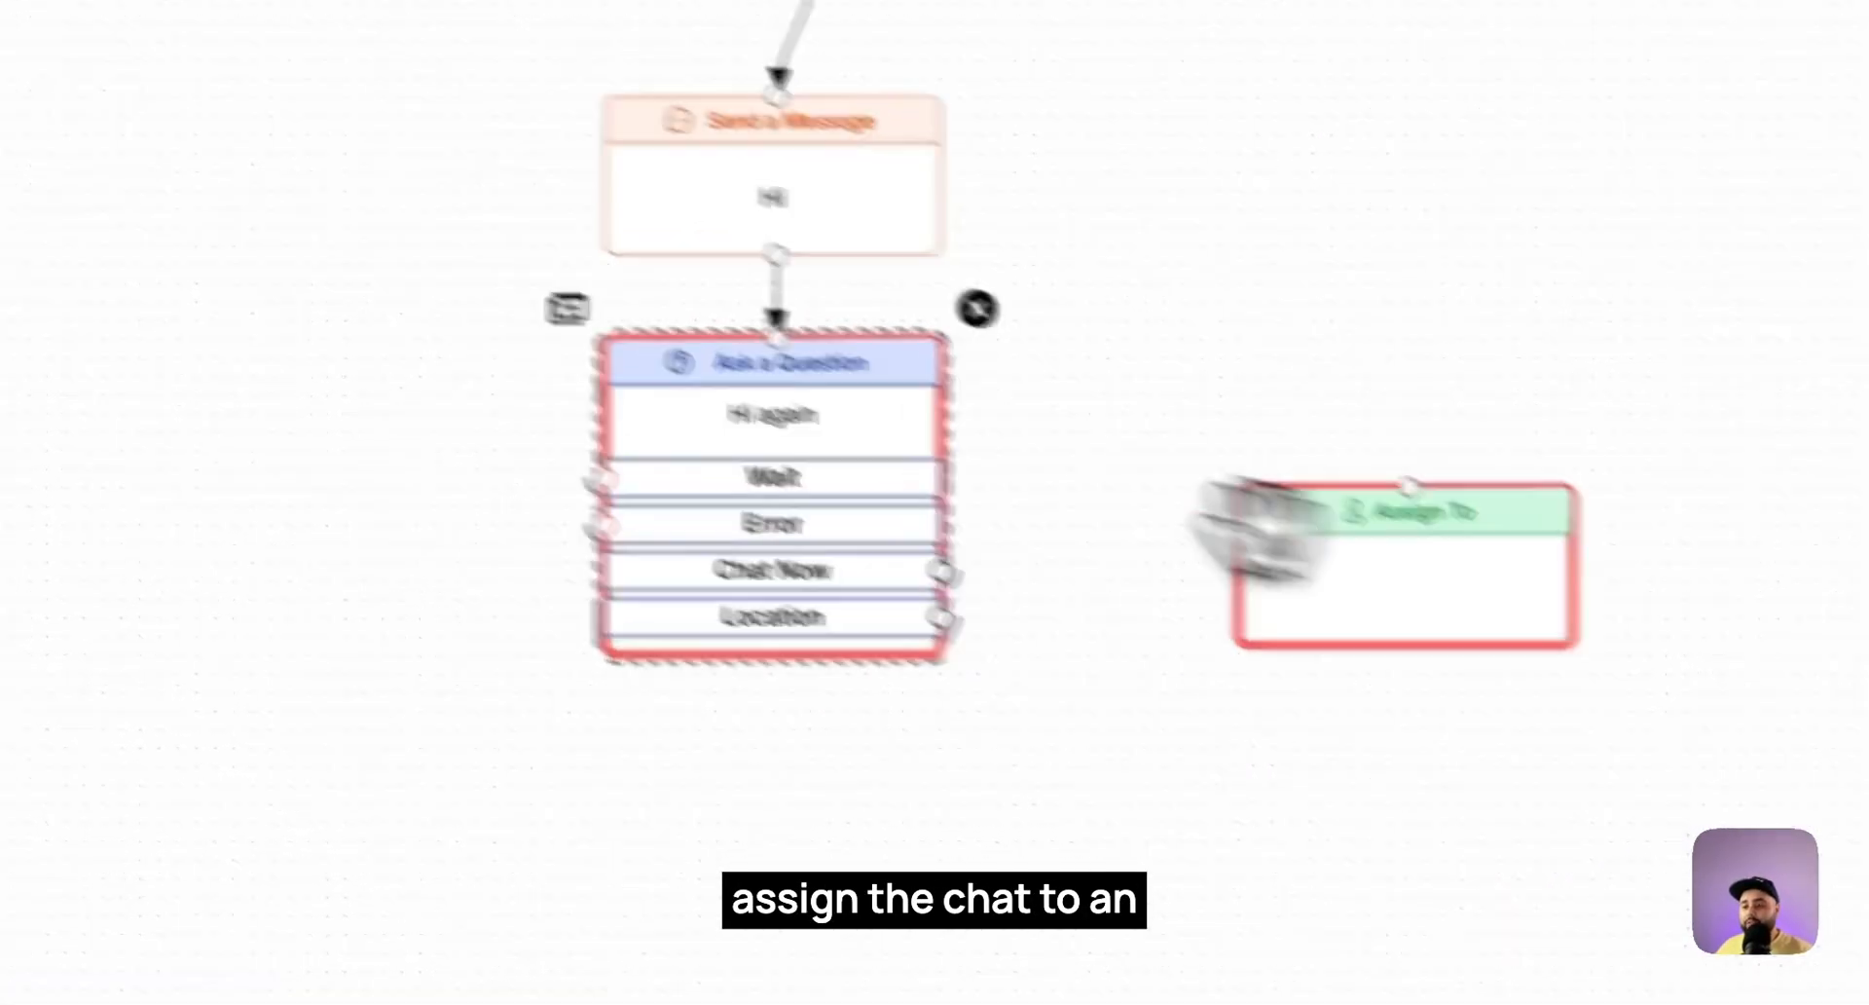
pyautogui.moveTo(392, 307); pyautogui.dragTo(1648, 786)
pyautogui.moveTo(1392, 528); pyautogui.dragTo(1246, 501)
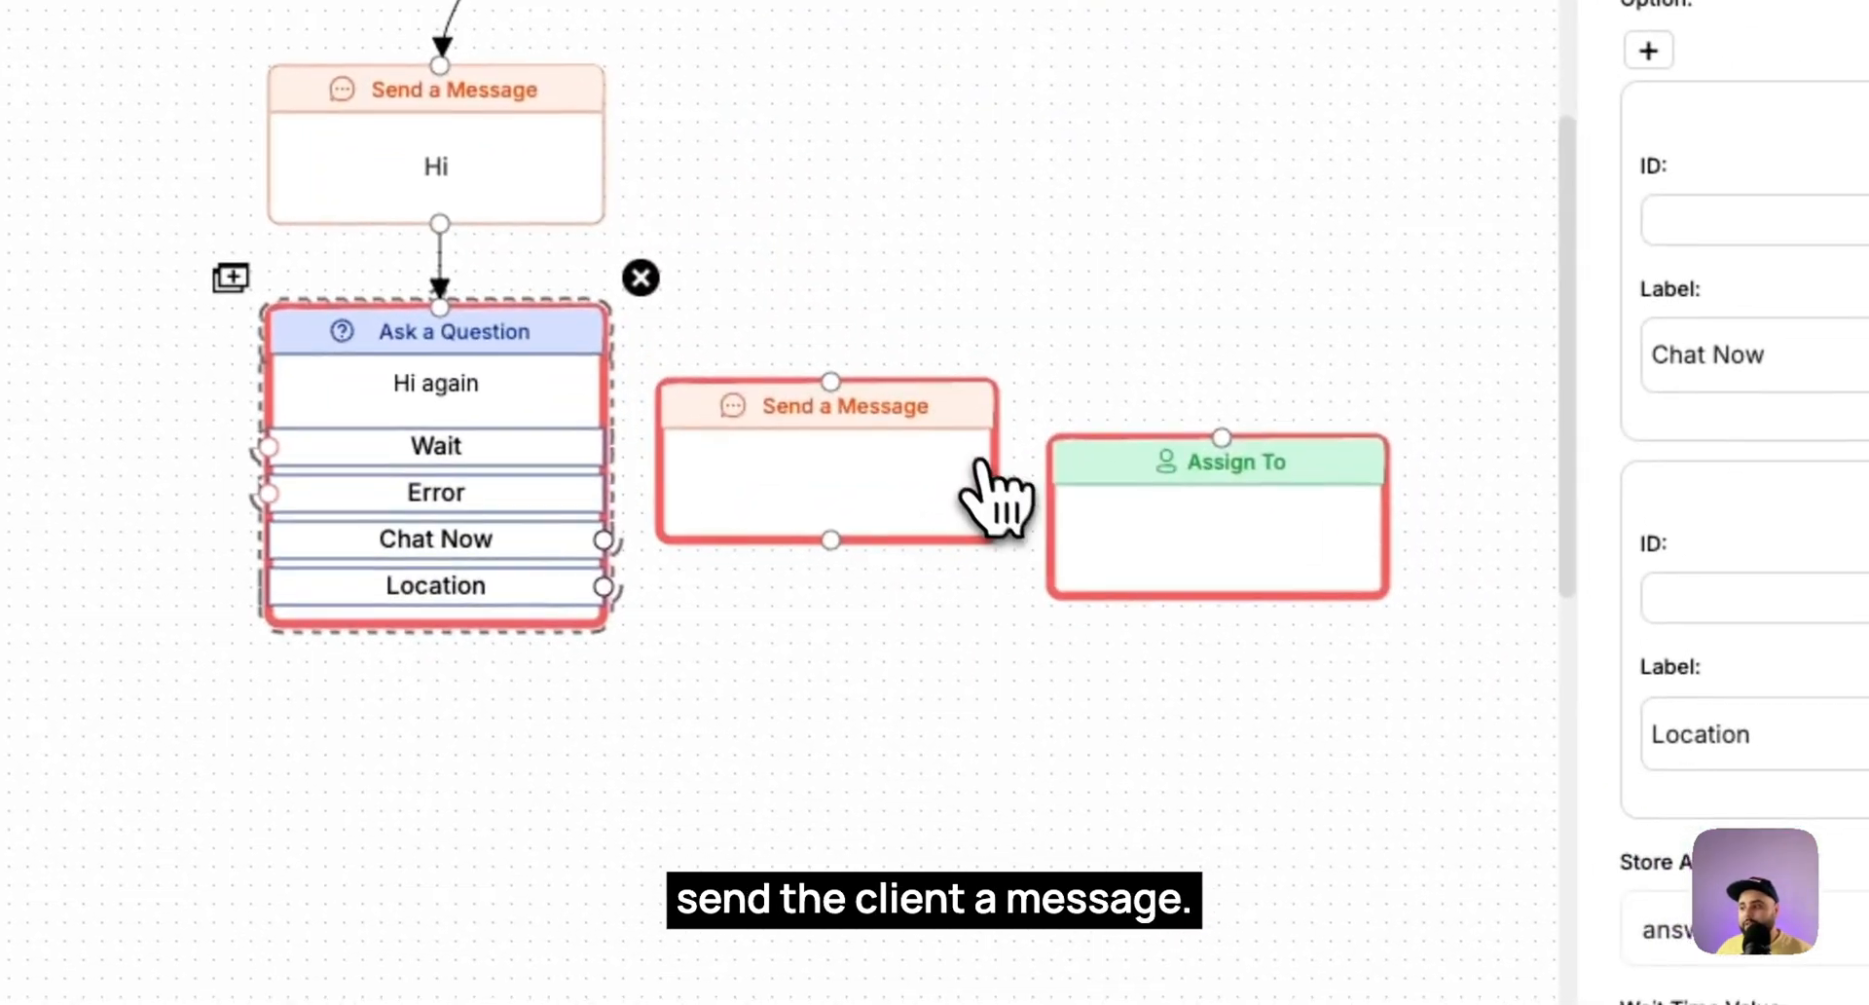
# Step: Connect the question's Chat Now option to the empty Send a Message block and open the properties of the Assign To block
pyautogui.moveTo(644, 560); pyautogui.dragTo(852, 382)
pyautogui.click(776, 433)
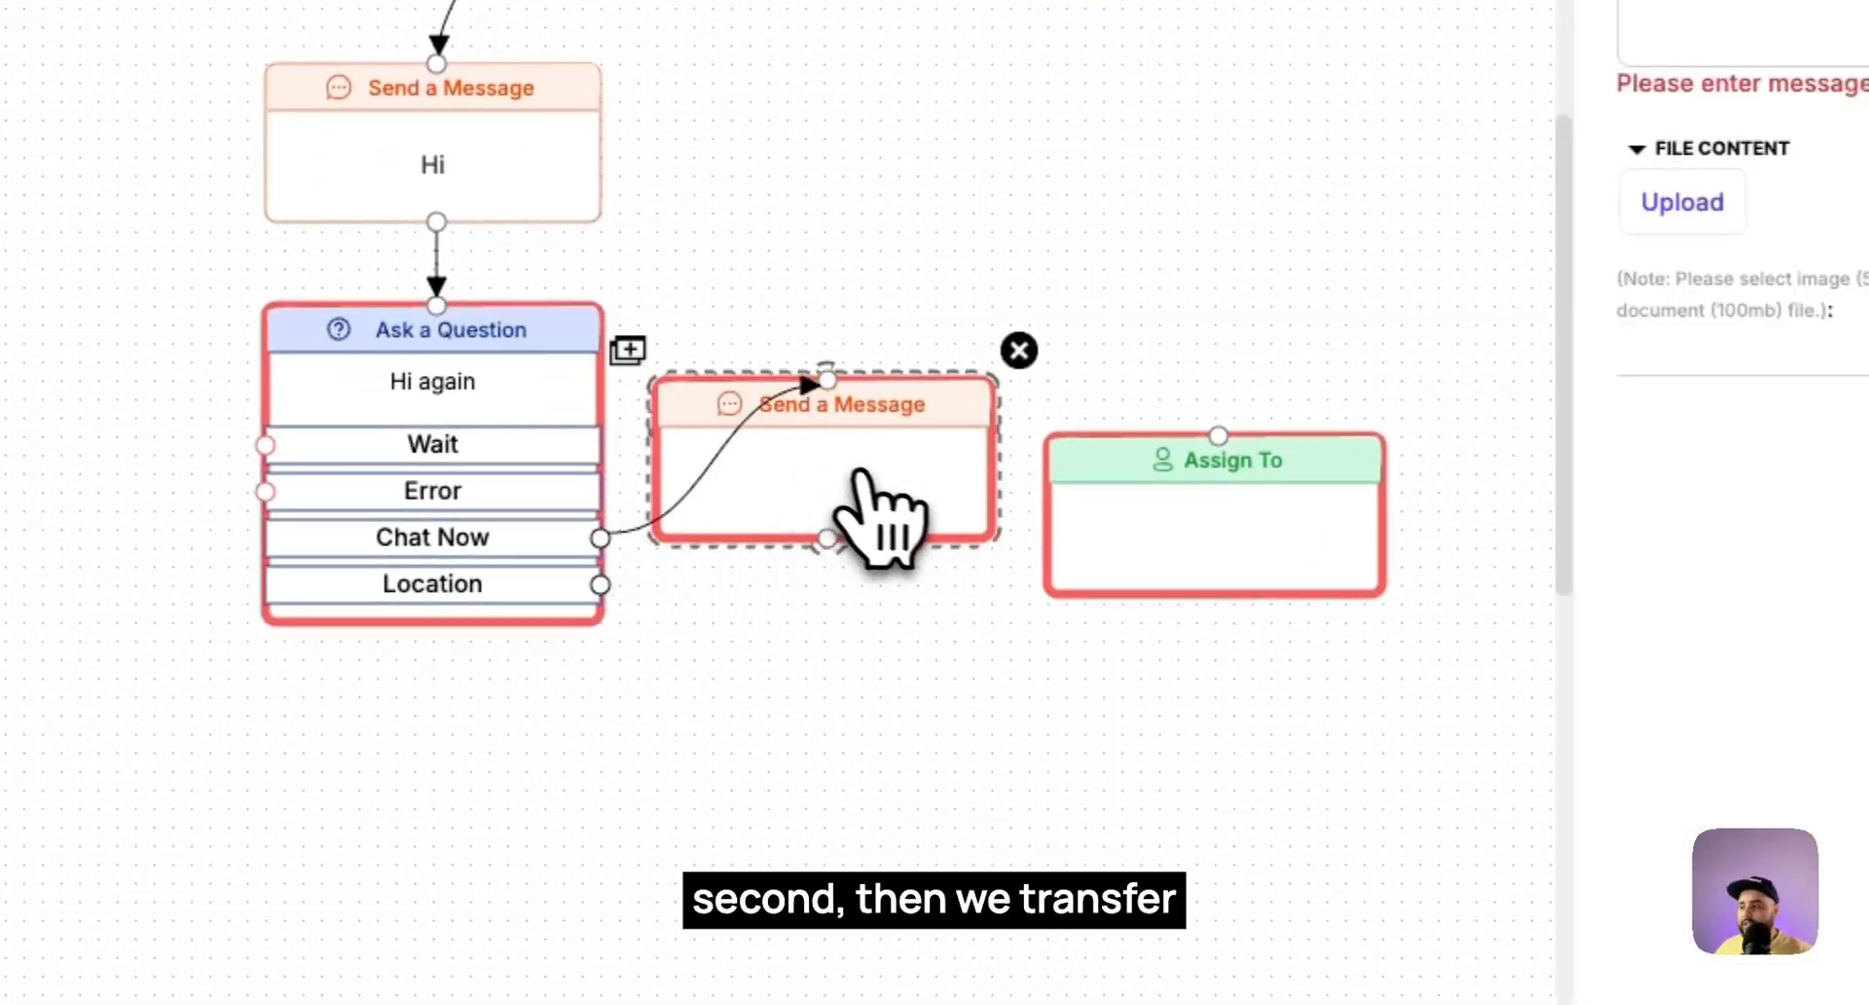
pyautogui.click(1163, 526)
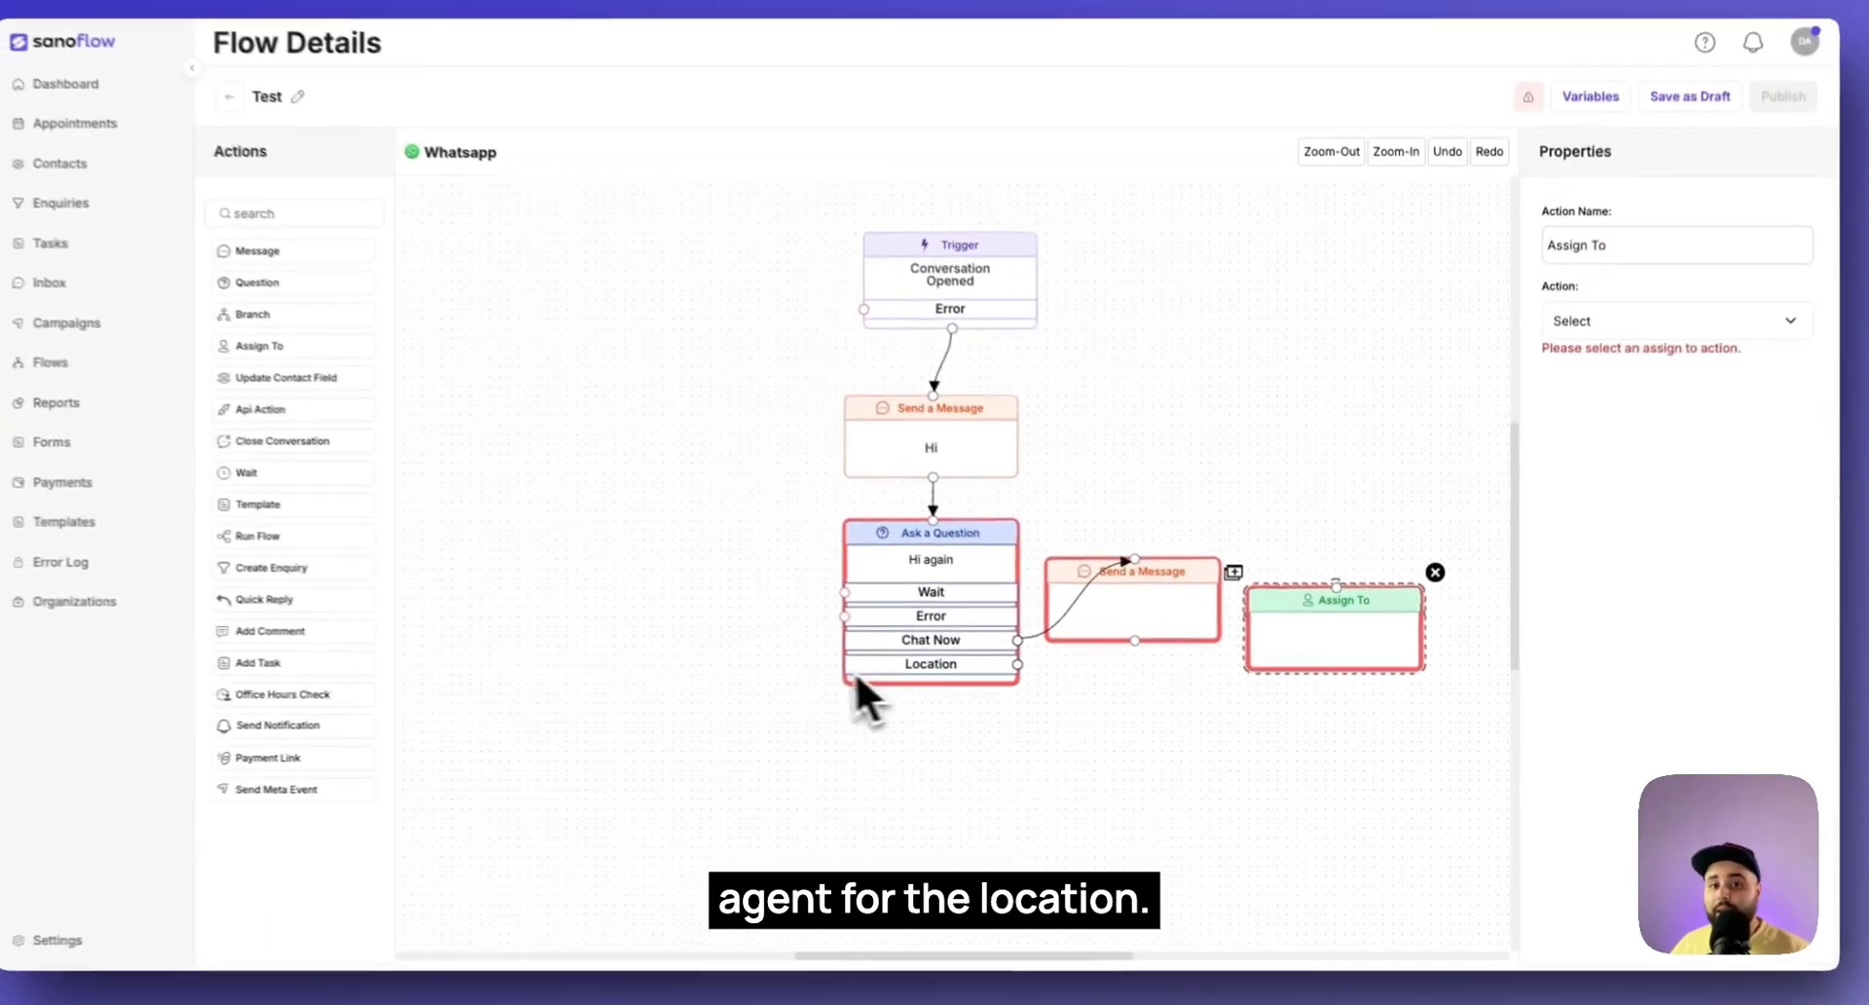
# Step: Add another Send a Message action below the Ask a Question block and connect the Location option to it
pyautogui.moveTo(336, 278); pyautogui.dragTo(972, 753)
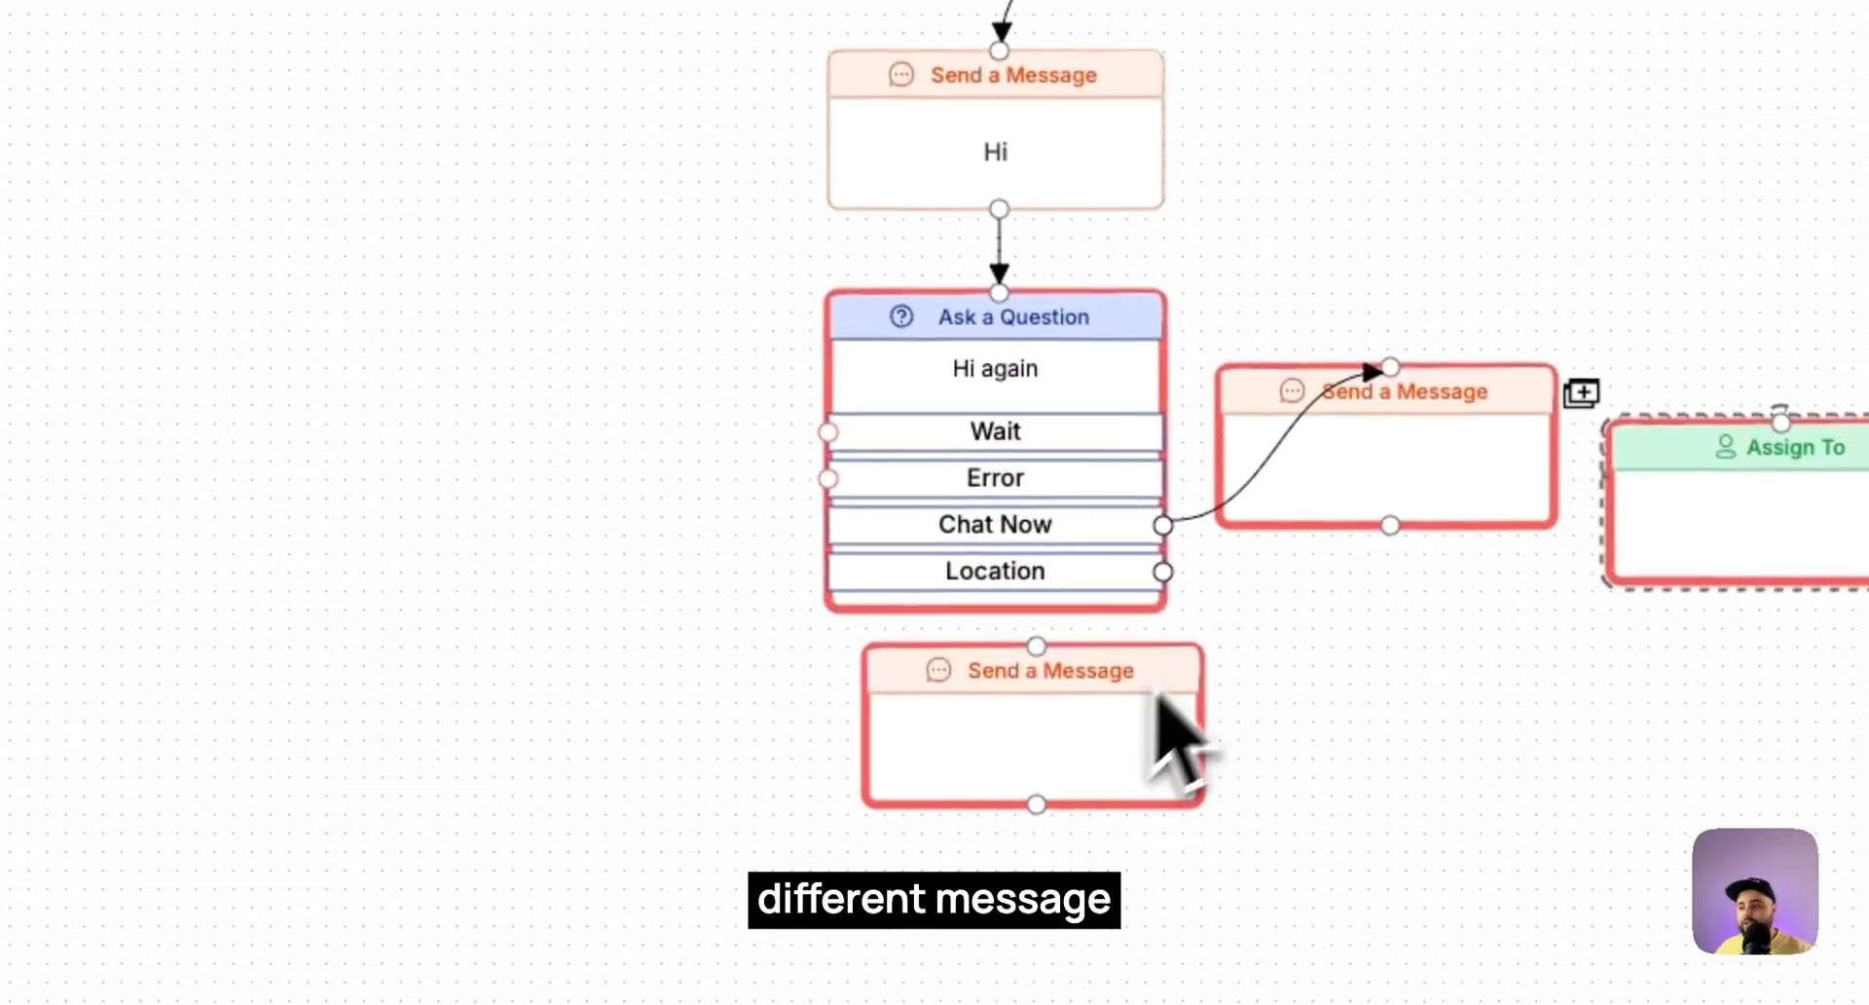
pyautogui.moveTo(1172, 578); pyautogui.dragTo(1046, 652)
# Step: Open the message text of the Send a Message block attached to the Location option for editing
pyautogui.click(1167, 725)
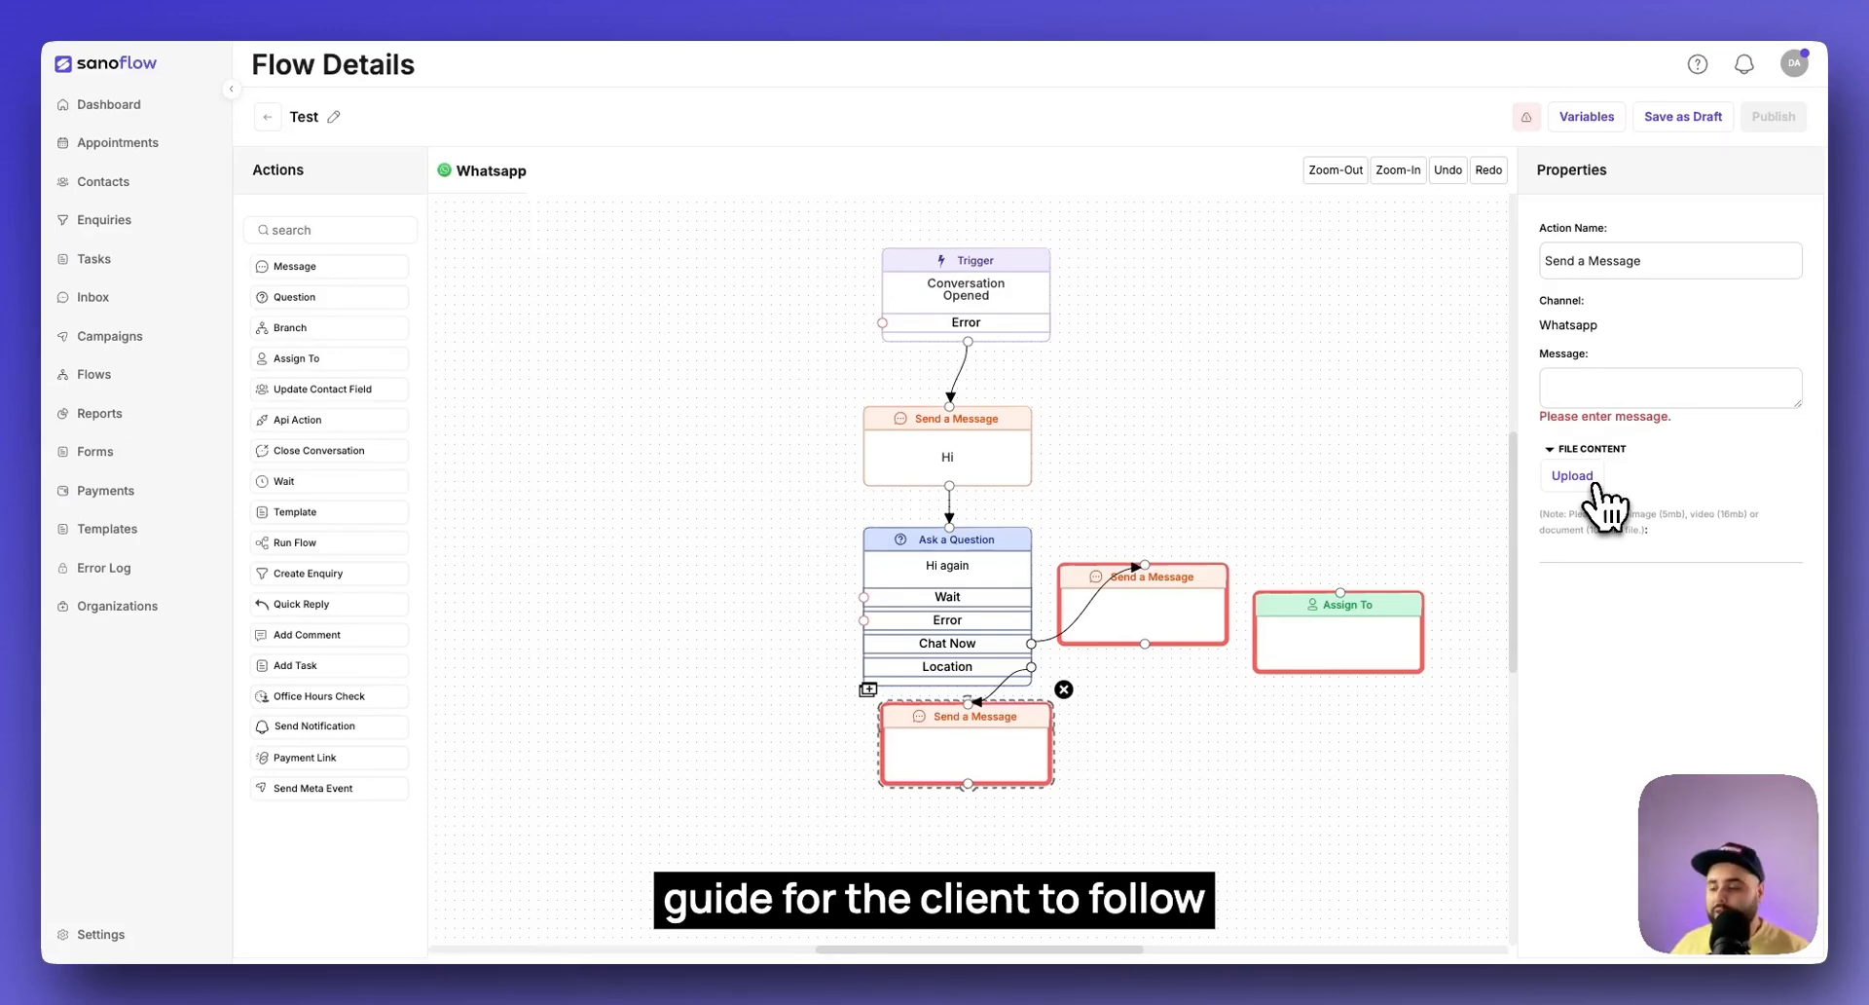
pyautogui.click(1563, 387)
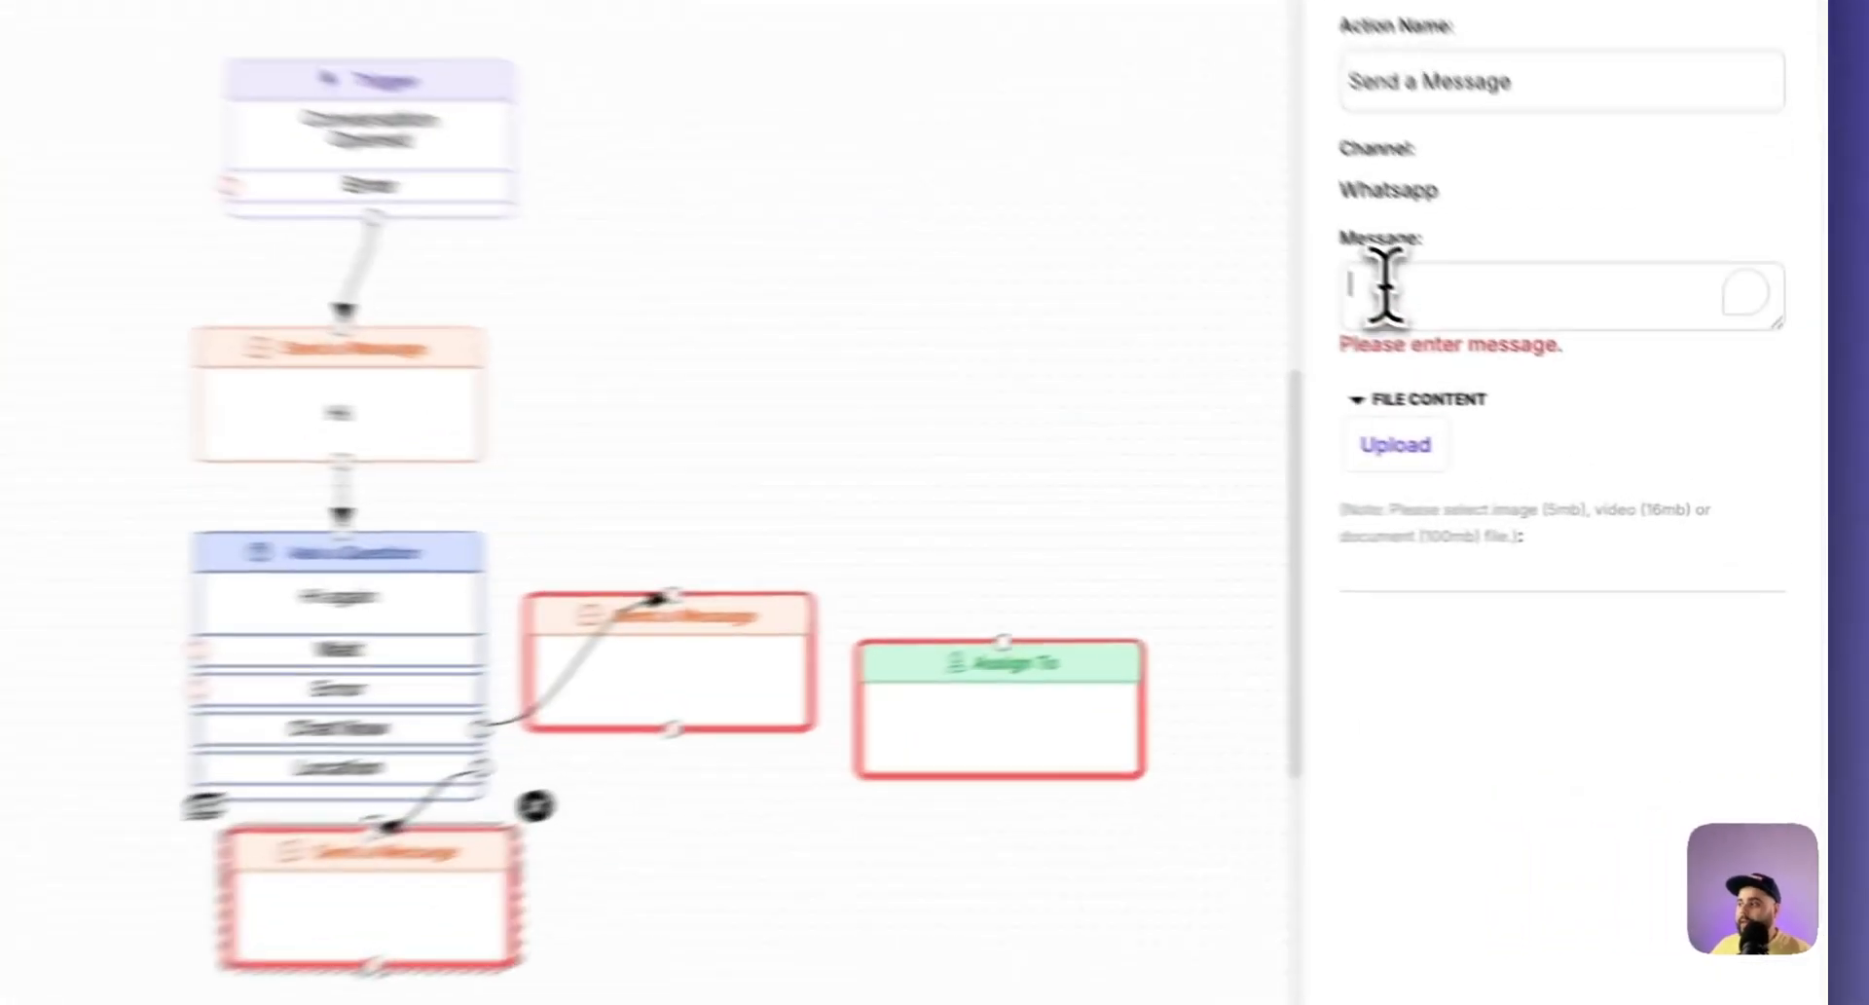